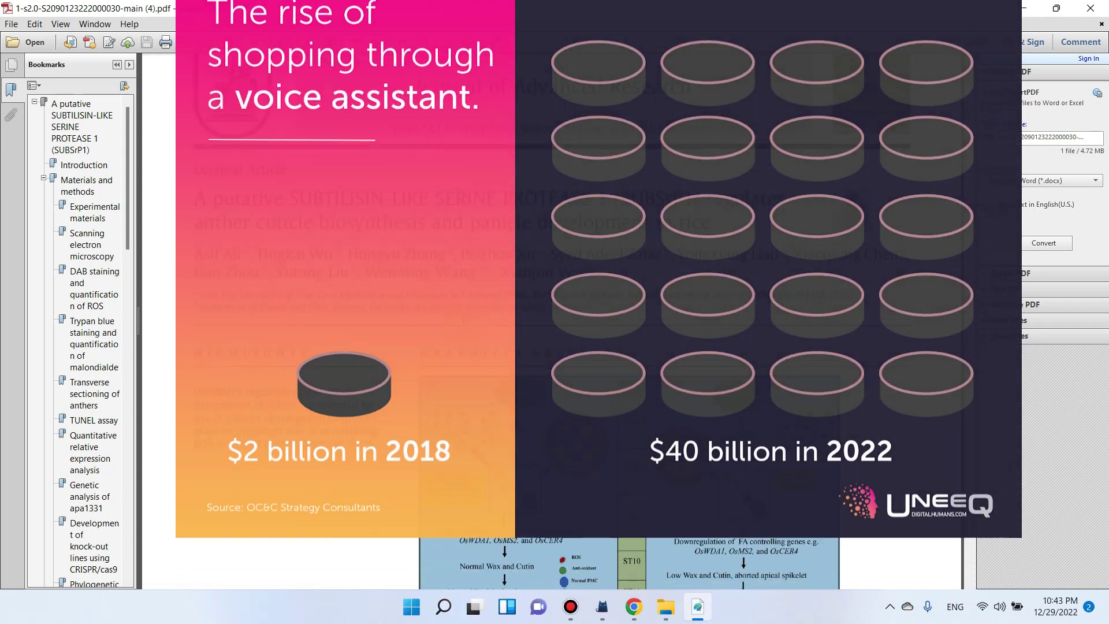
# Step: Scroll over the rice article's first page in Adobe Reader
pyautogui.scroll(-3, 969, 82)
pyautogui.scroll(3, 969, 82)
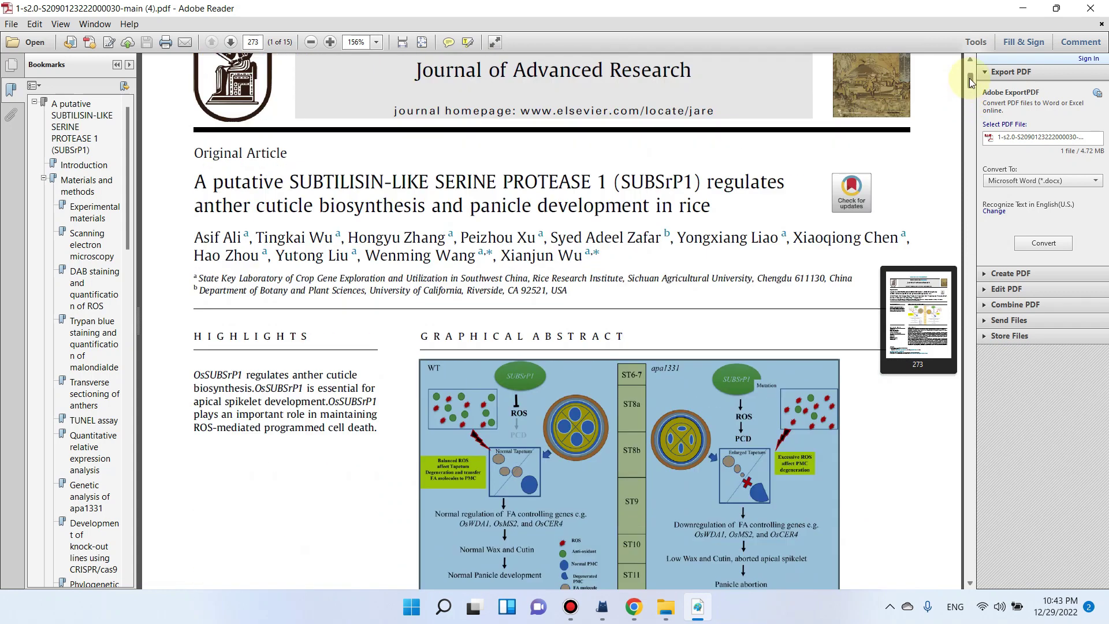
pyautogui.scroll(2, 969, 82)
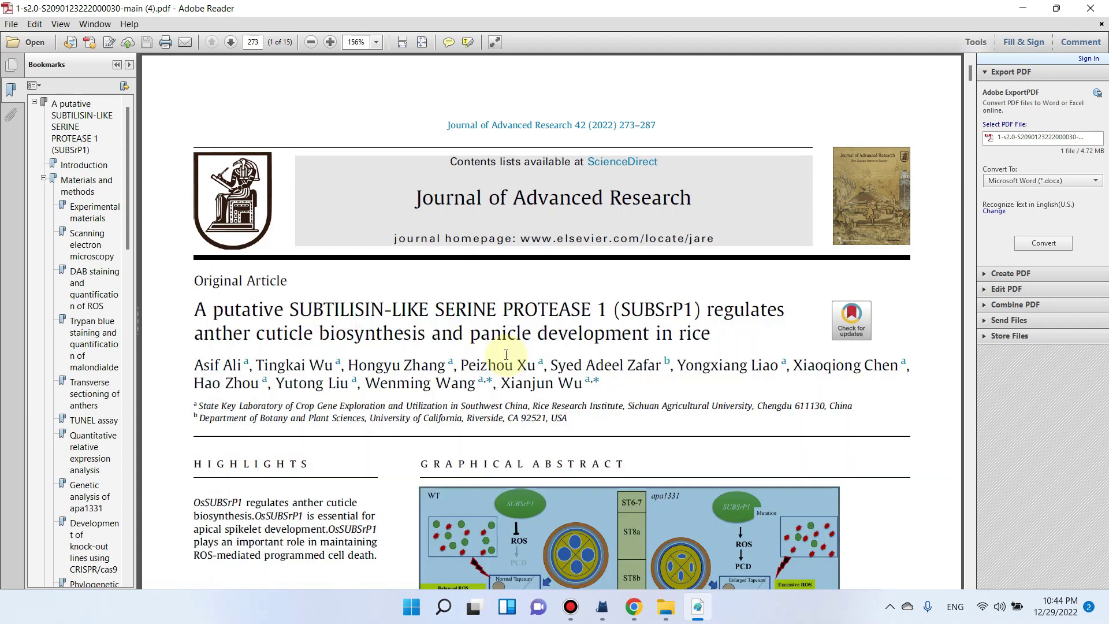
pyautogui.scroll(-1, 266, 335)
pyautogui.scroll(-2, 233, 286)
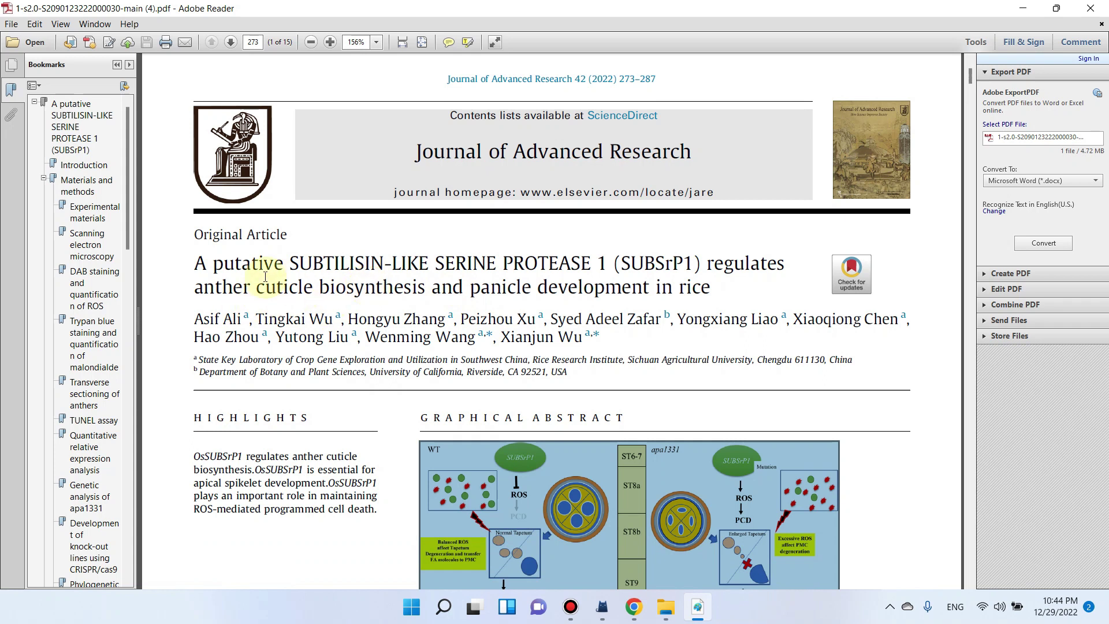
pyautogui.scroll(2, 490, 207)
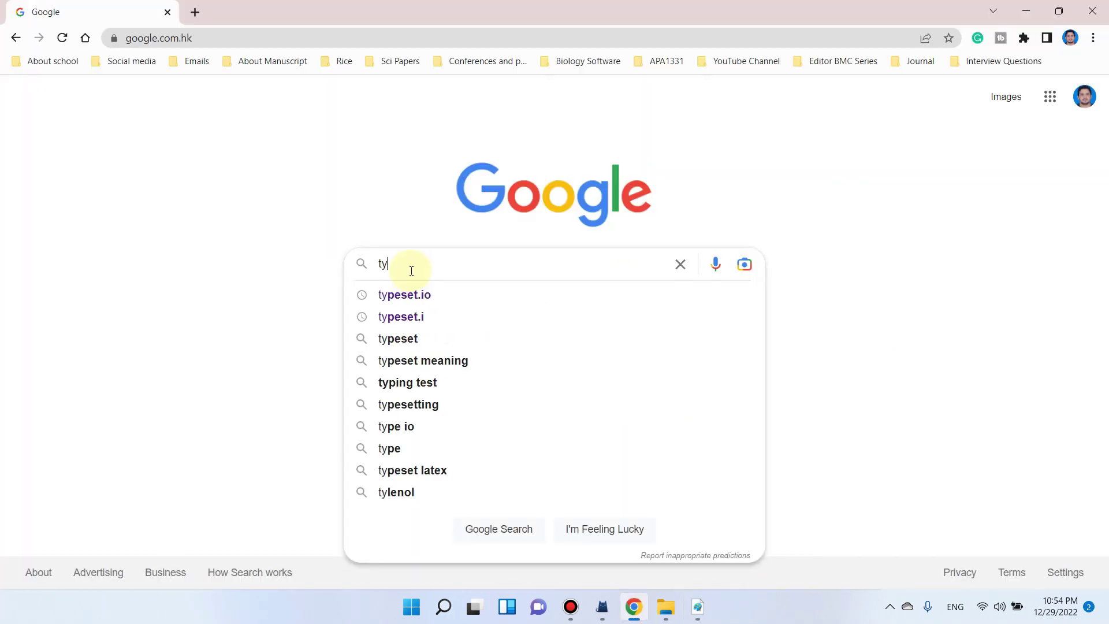
# Step: Search Google for typeset.io to reach the SciSpace site
pyautogui.write('peset.')
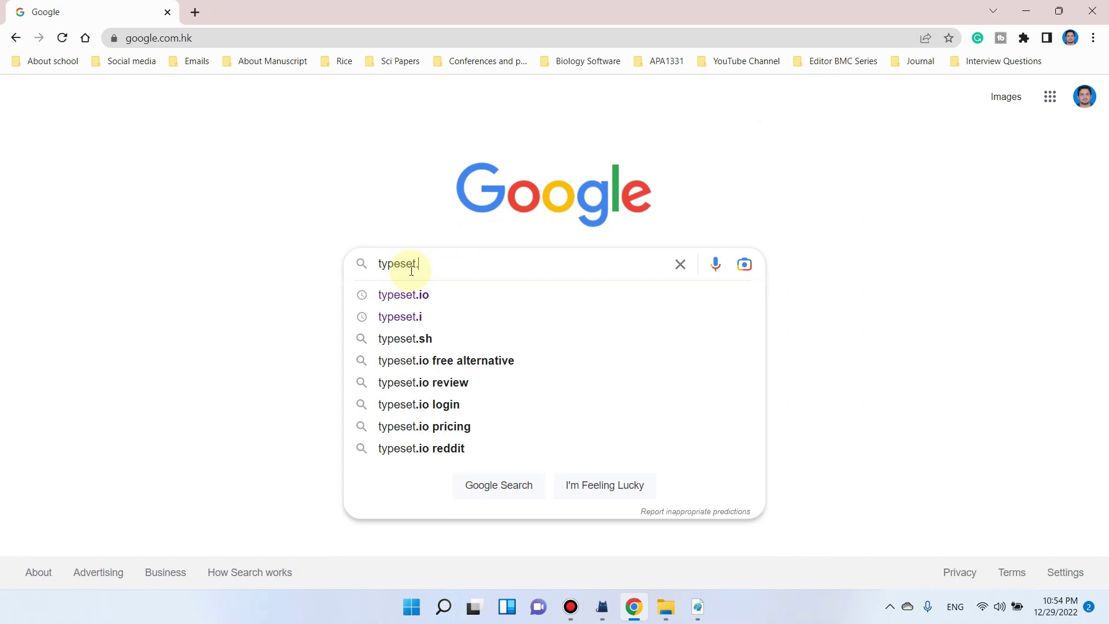
pyautogui.write('io')
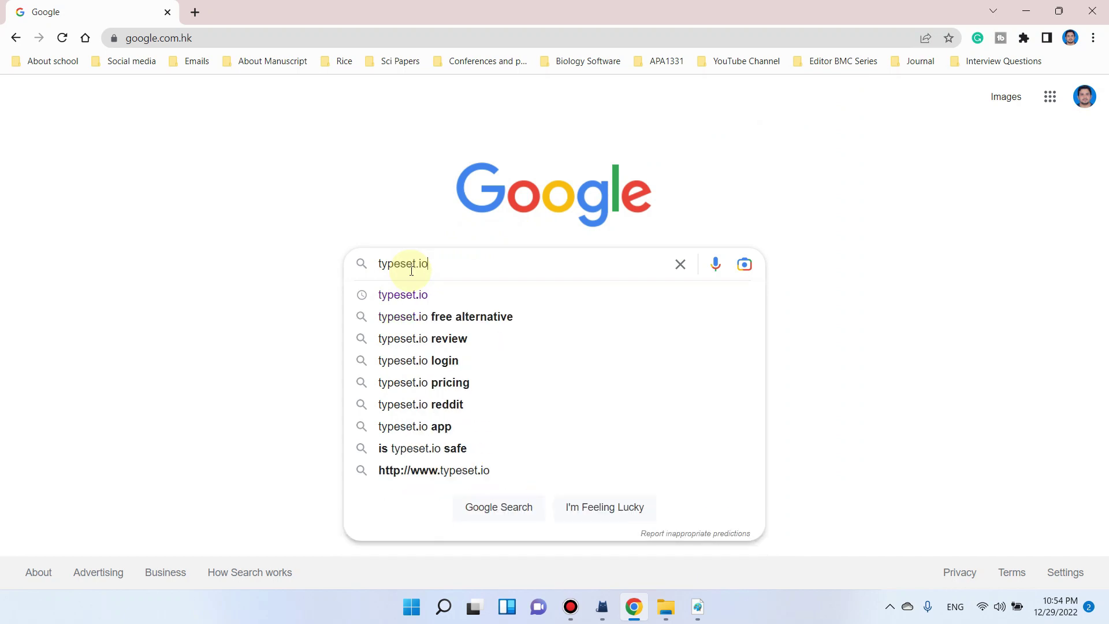
pyautogui.press('Return')
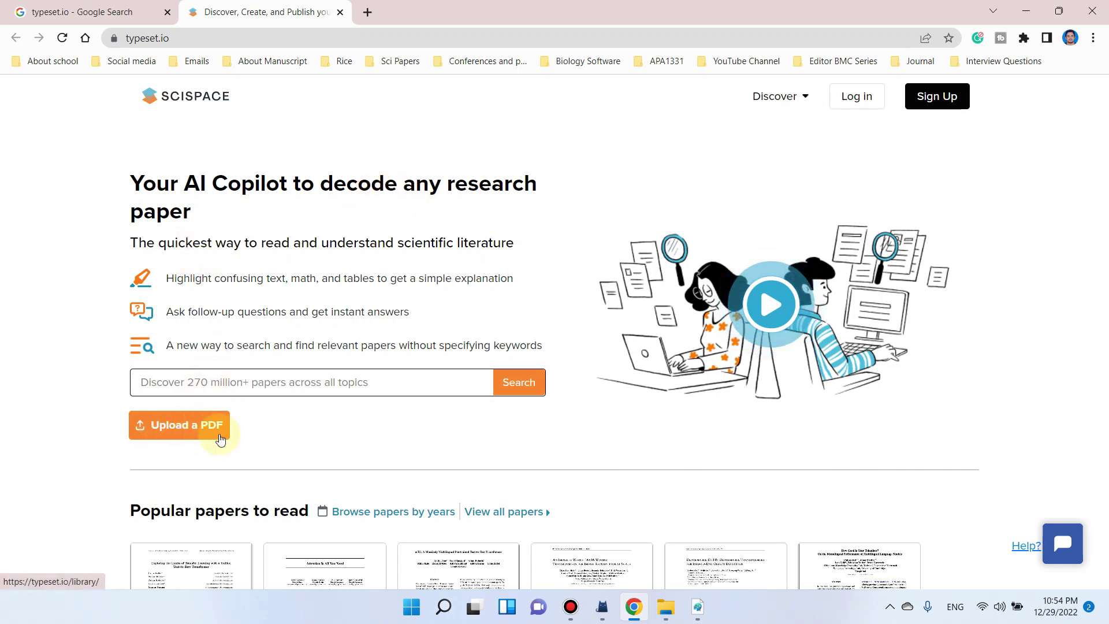
# Step: Start the SciSpace sign-up form, then log in with an existing account instead
pyautogui.scroll(-1, 262, 456)
pyautogui.scroll(1, 229, 200)
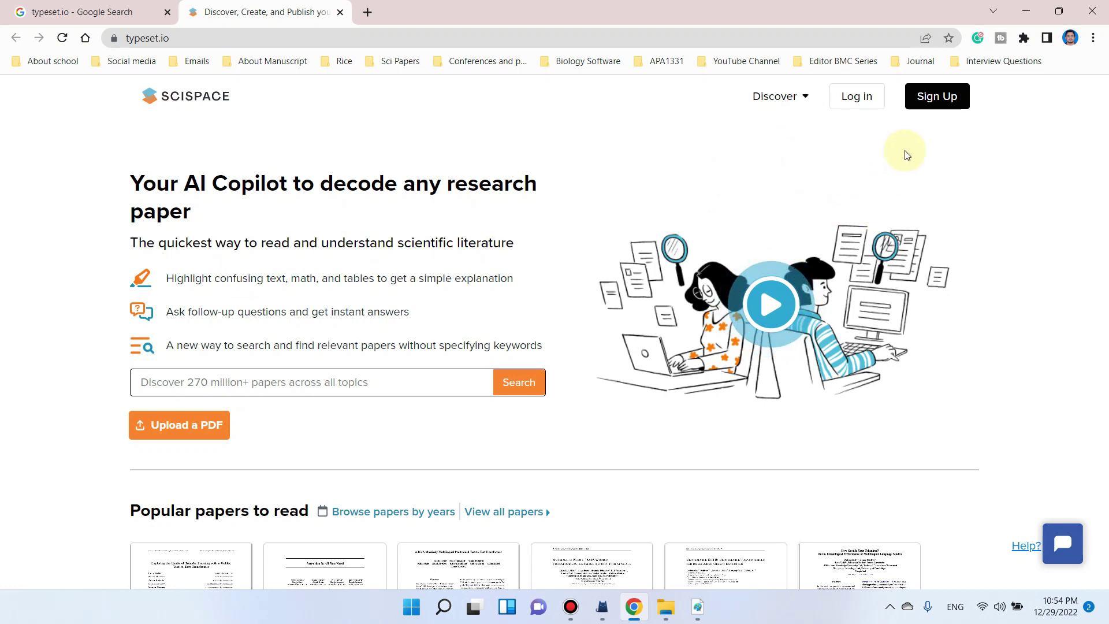
pyautogui.click(950, 109)
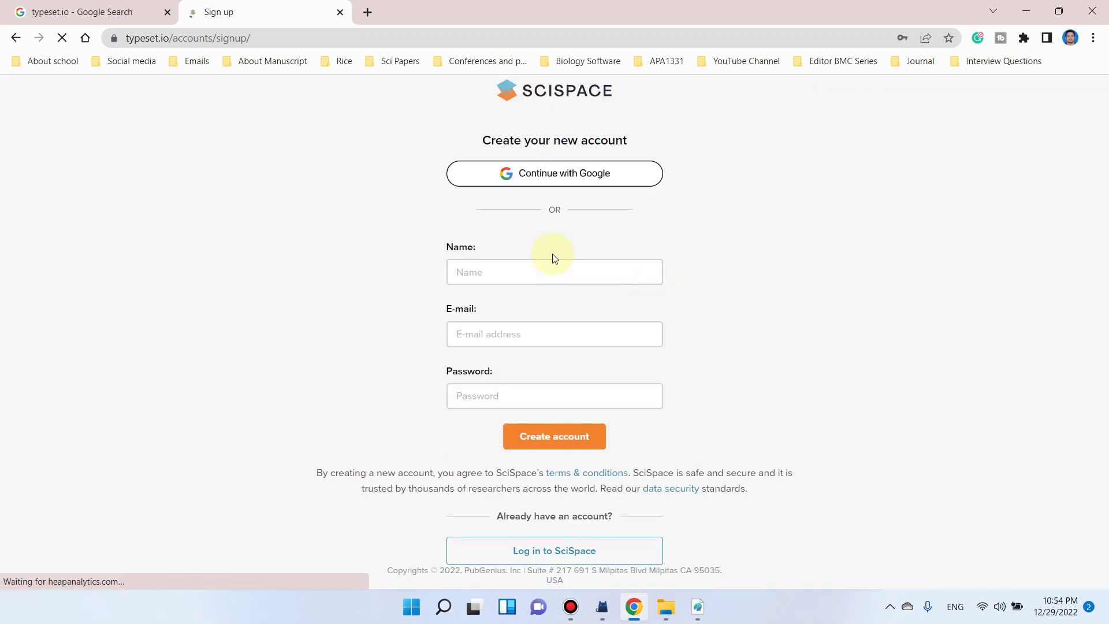
pyautogui.click(484, 273)
pyautogui.click(493, 342)
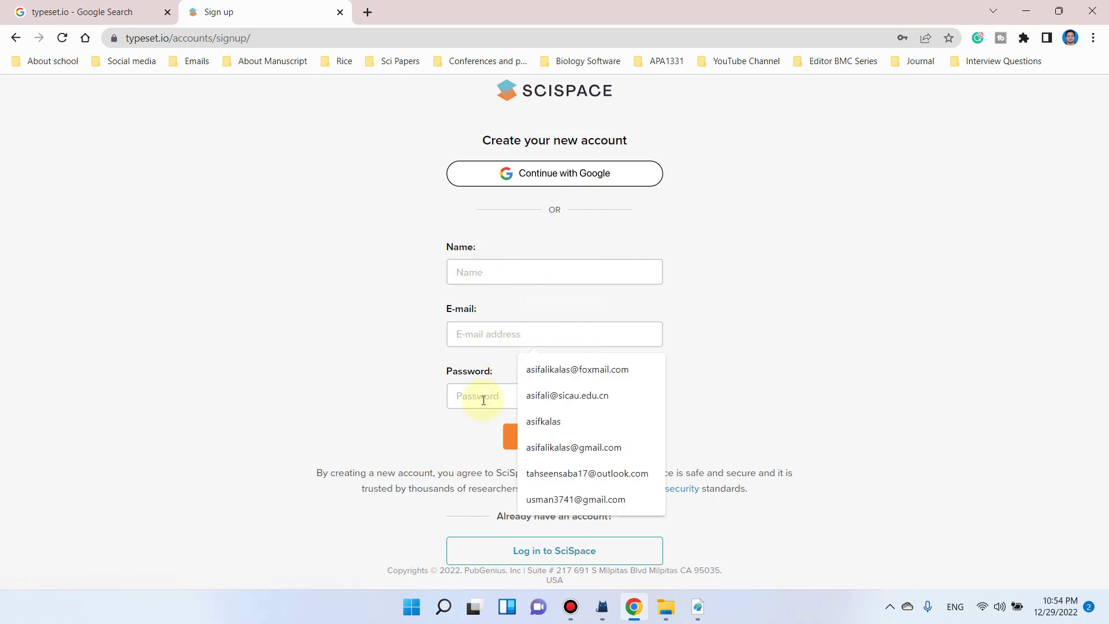
pyautogui.click(486, 395)
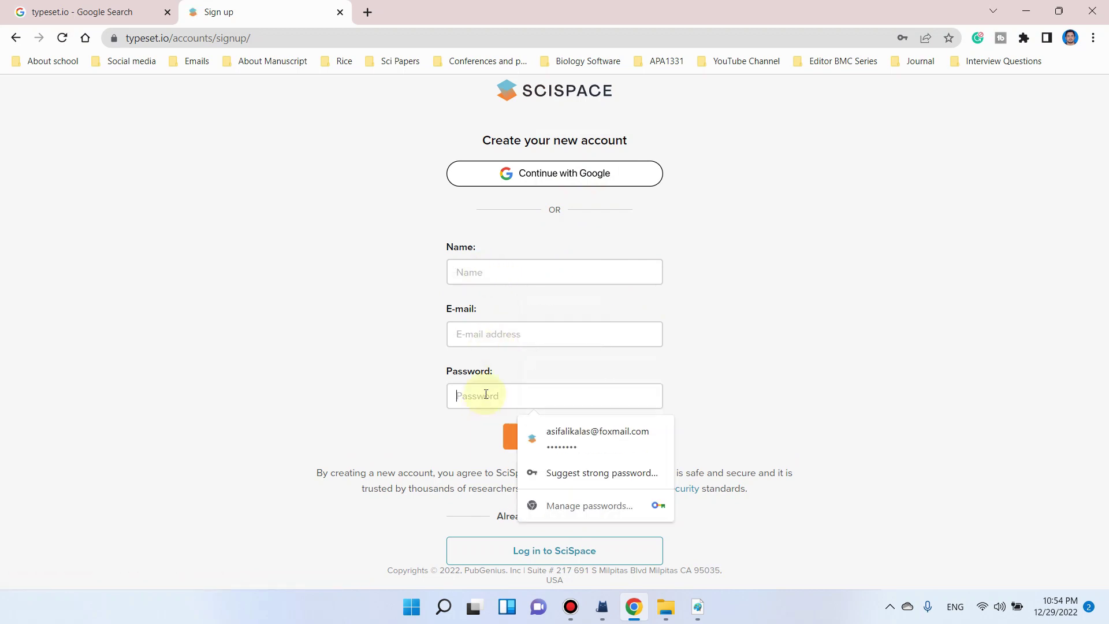
pyautogui.click(241, 365)
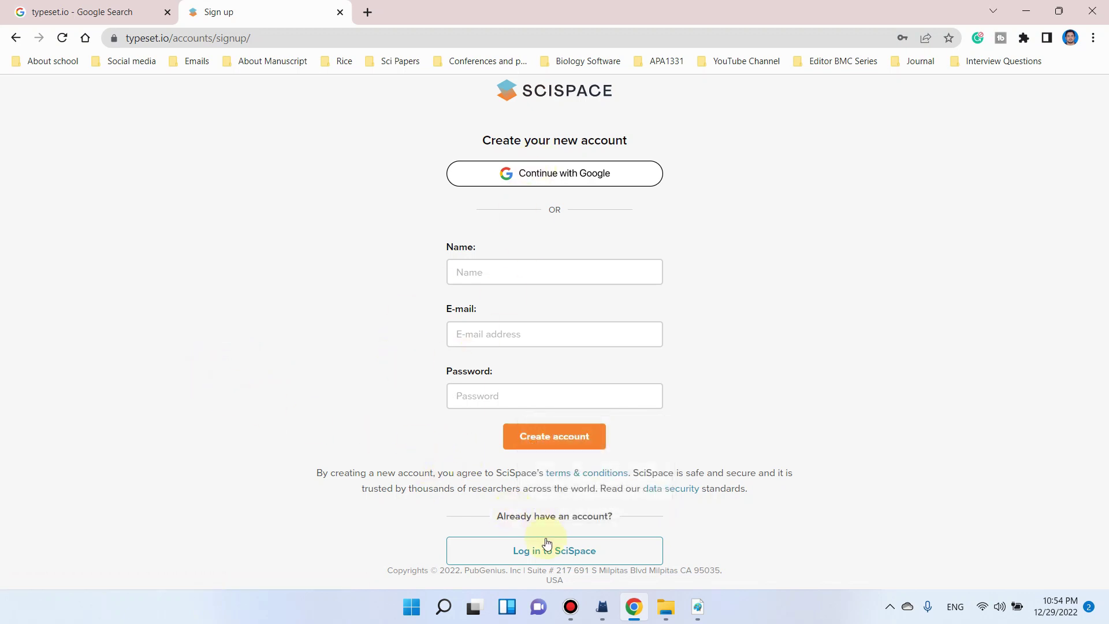
pyautogui.click(526, 552)
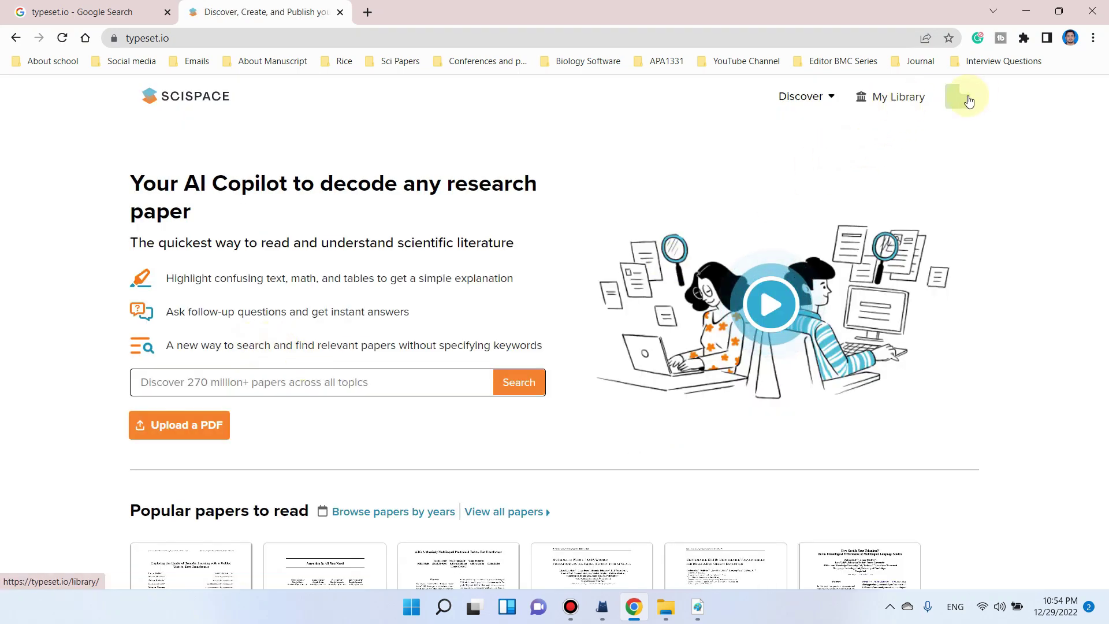
# Step: Upload the main (4) article PDF from Downloads into Untitled collection 1 in My Library
pyautogui.click(909, 99)
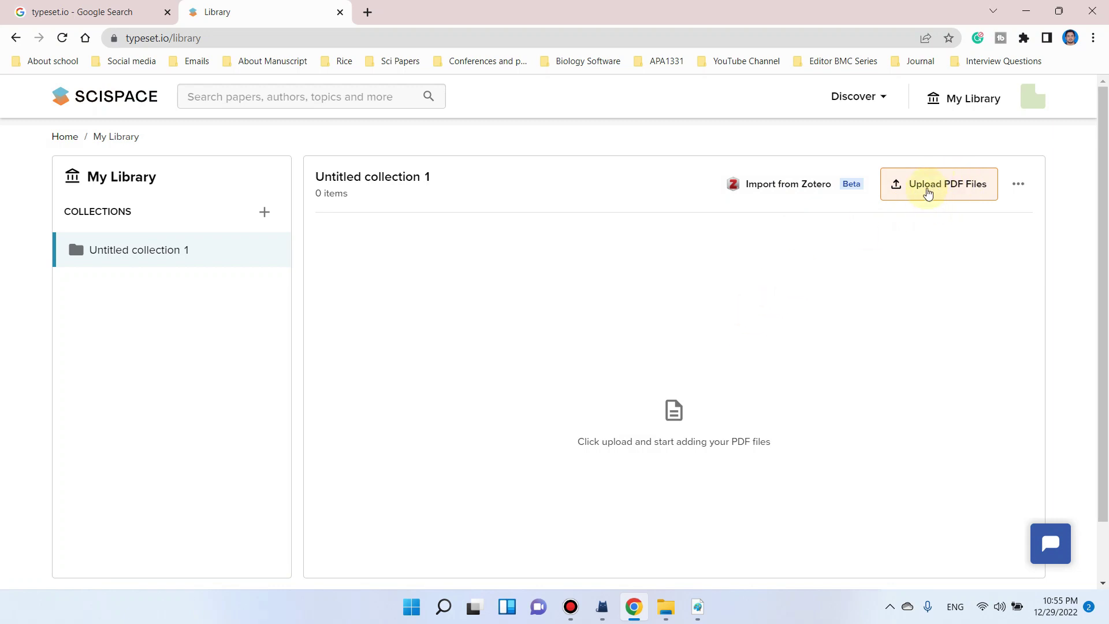
pyautogui.click(927, 193)
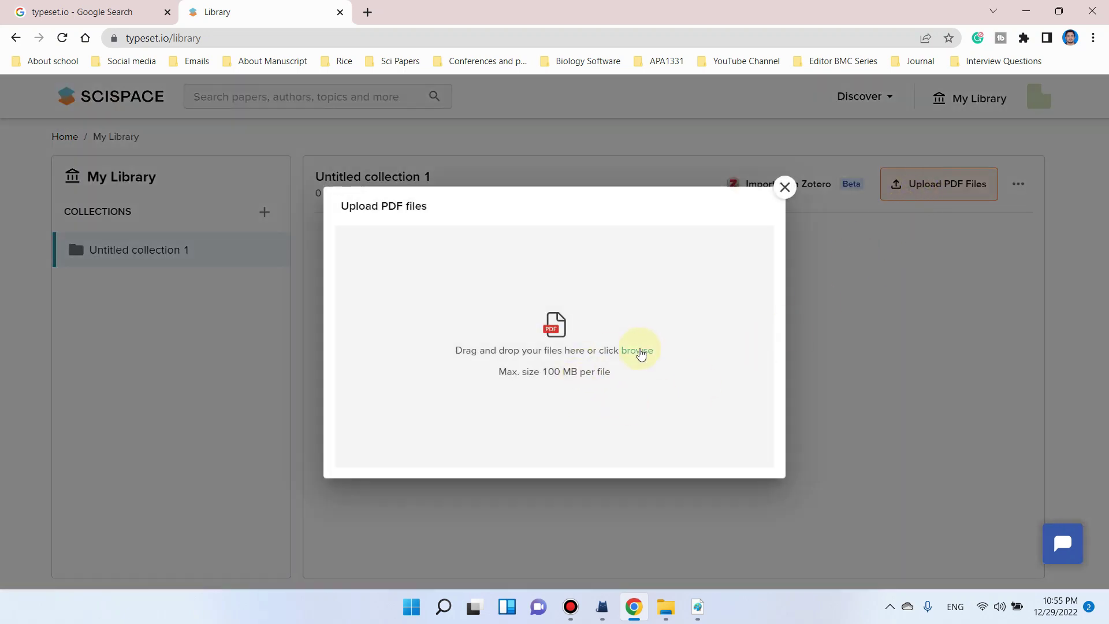
pyautogui.click(639, 353)
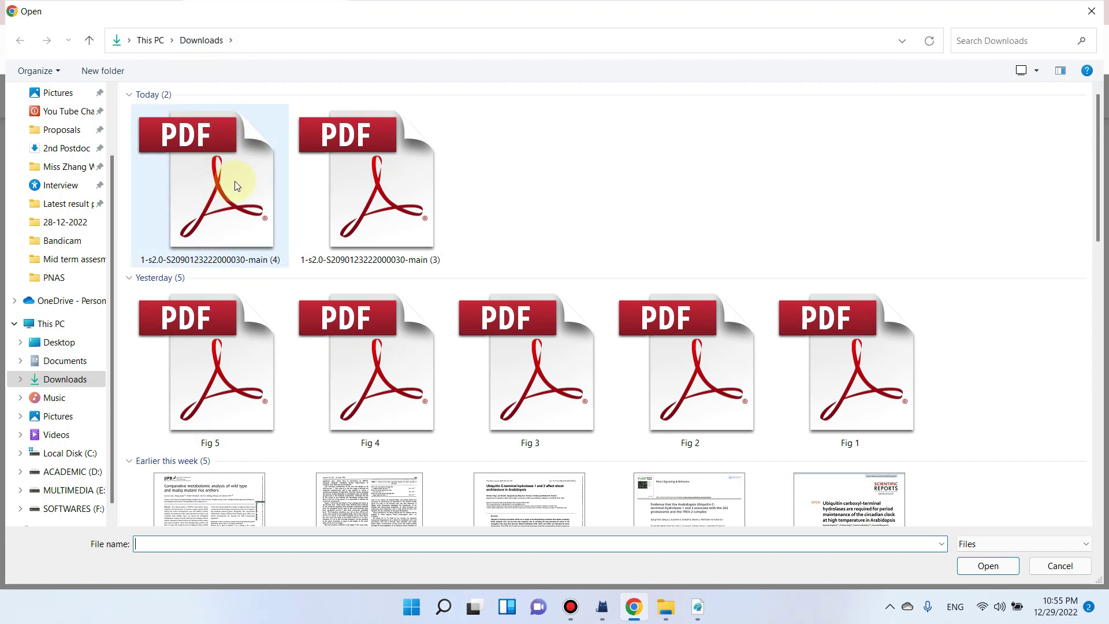
pyautogui.doubleClick(235, 186)
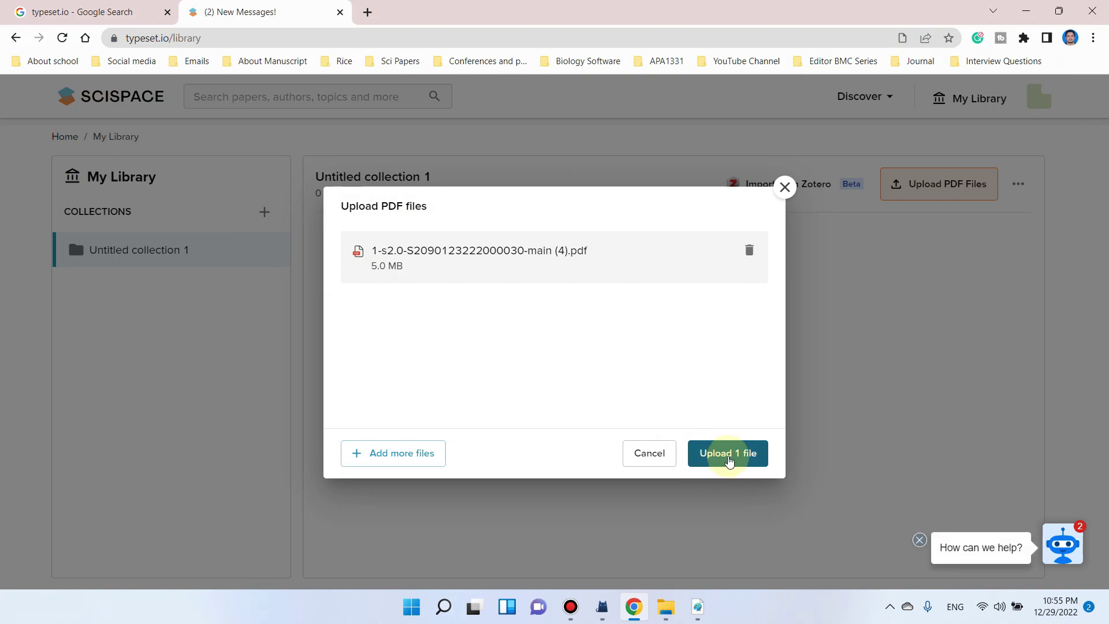
pyautogui.click(729, 460)
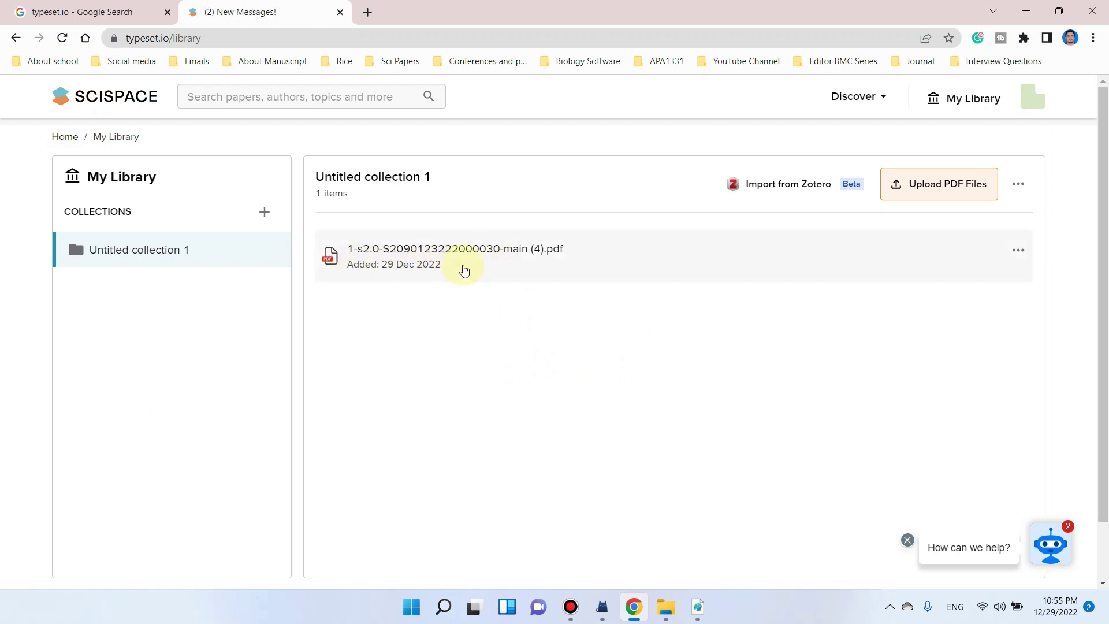
# Step: Open the uploaded rice article in the reader and scroll through its pages
pyautogui.doubleClick(471, 260)
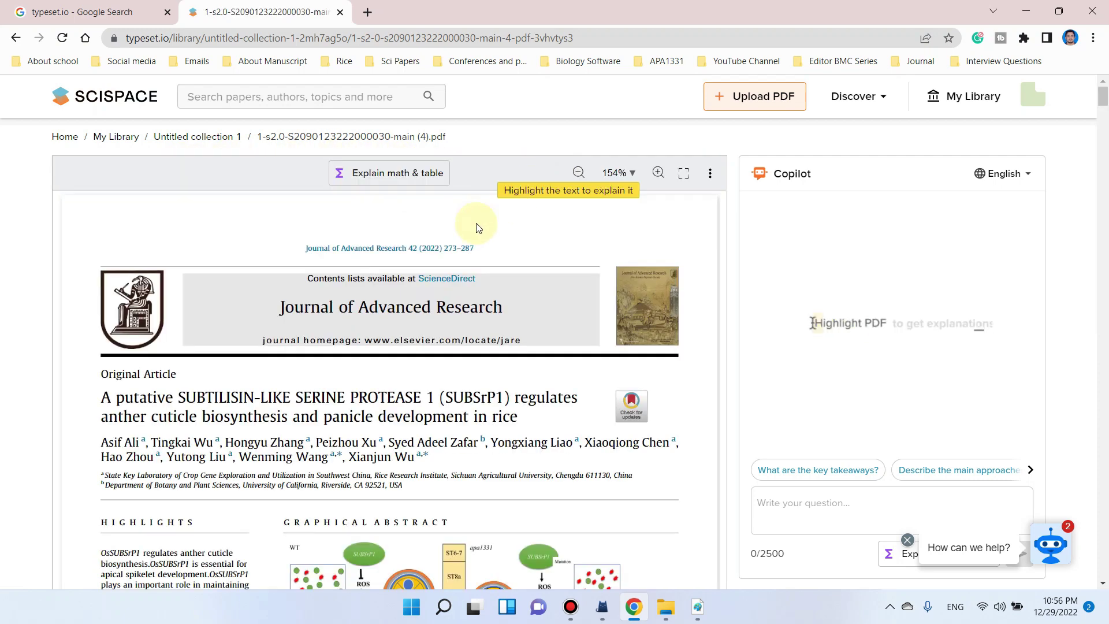
pyautogui.scroll(-4, 277, 364)
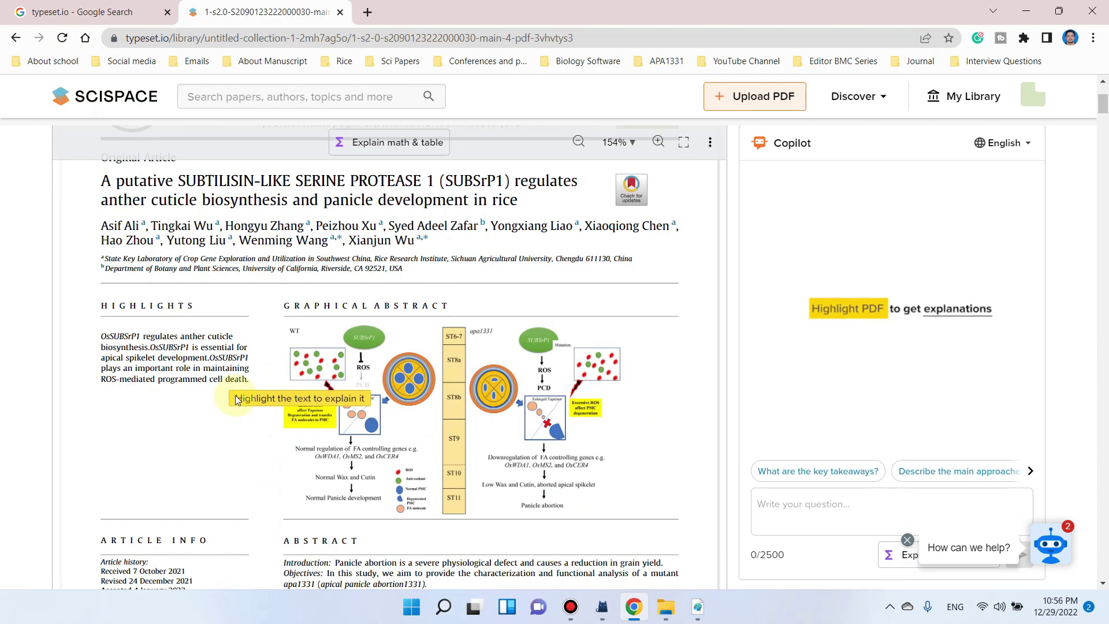
pyautogui.scroll(4, 230, 369)
pyautogui.scroll(-3, 201, 380)
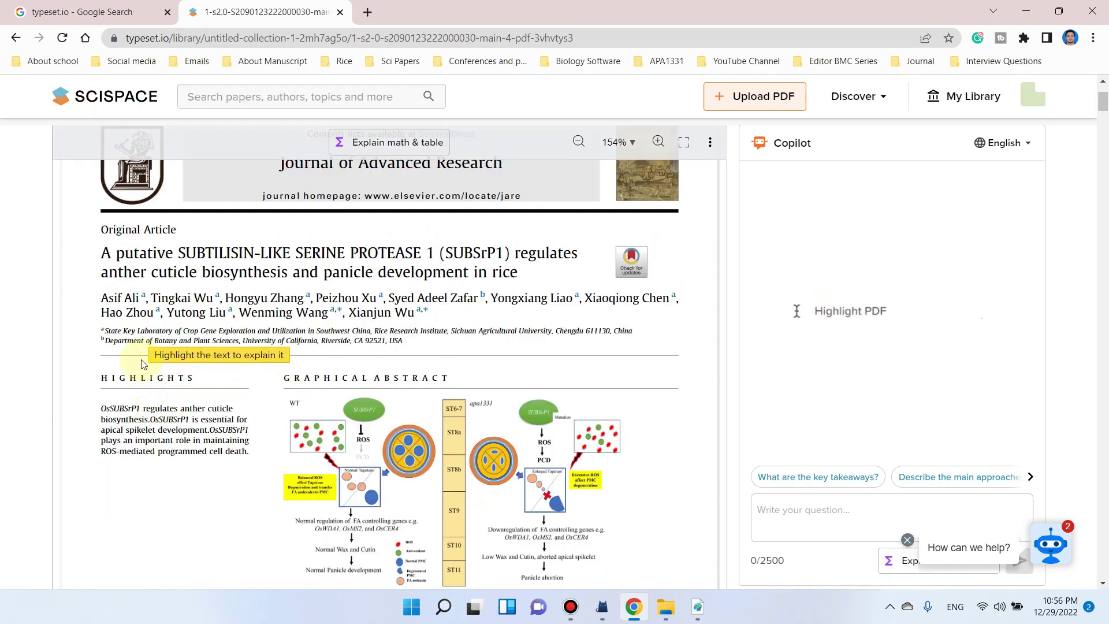
pyautogui.scroll(3, 242, 376)
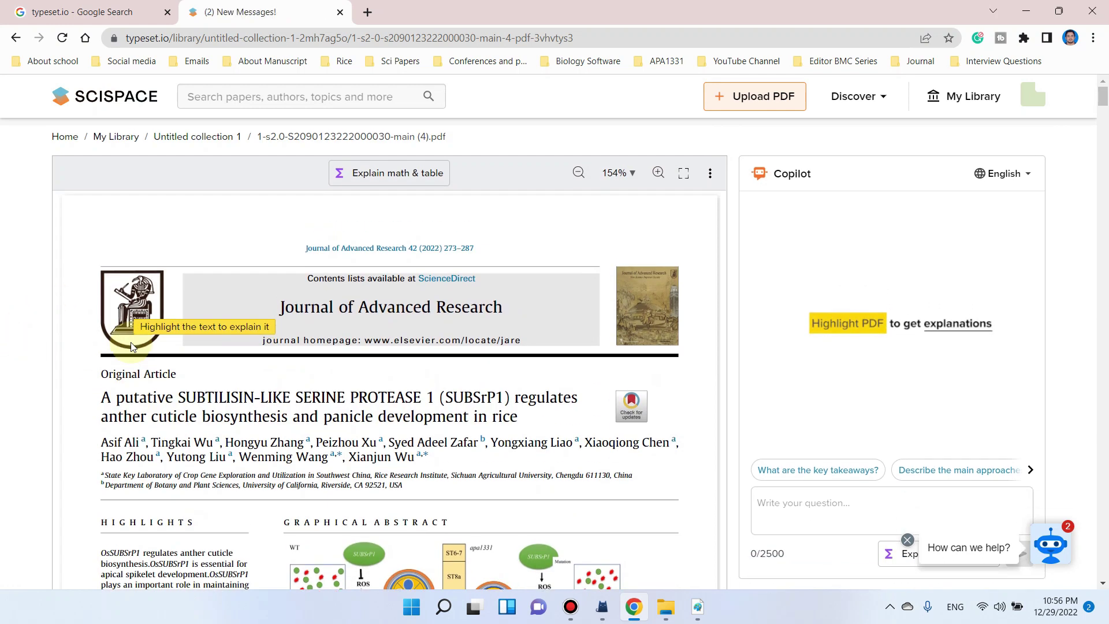
pyautogui.scroll(-2, 491, 416)
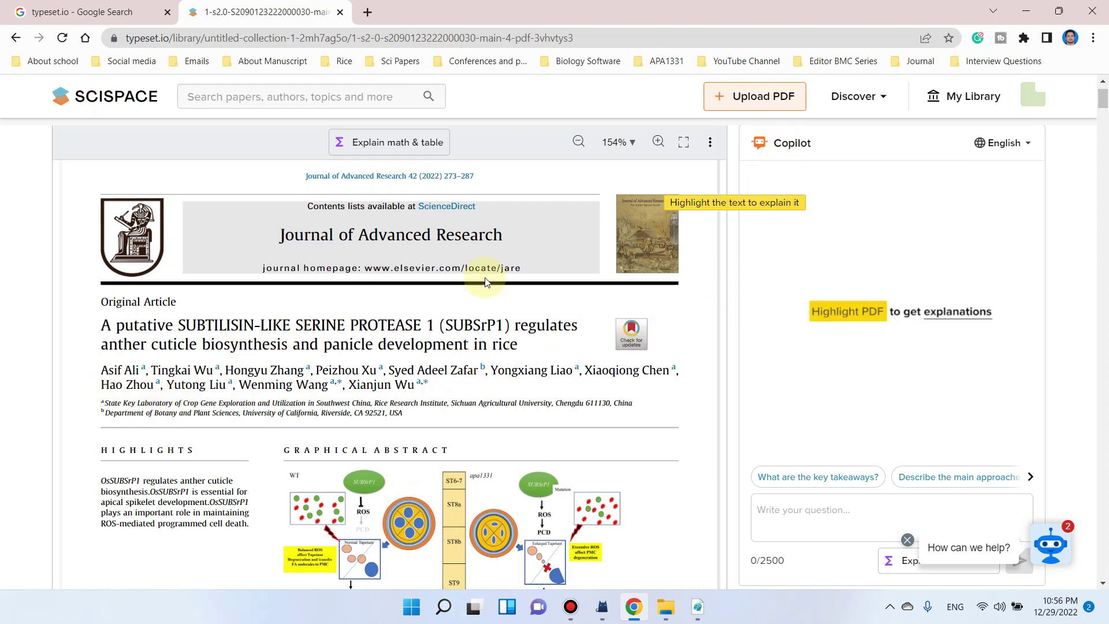
pyautogui.scroll(-2, 419, 335)
pyautogui.scroll(-5, 418, 335)
pyautogui.scroll(-5, 396, 305)
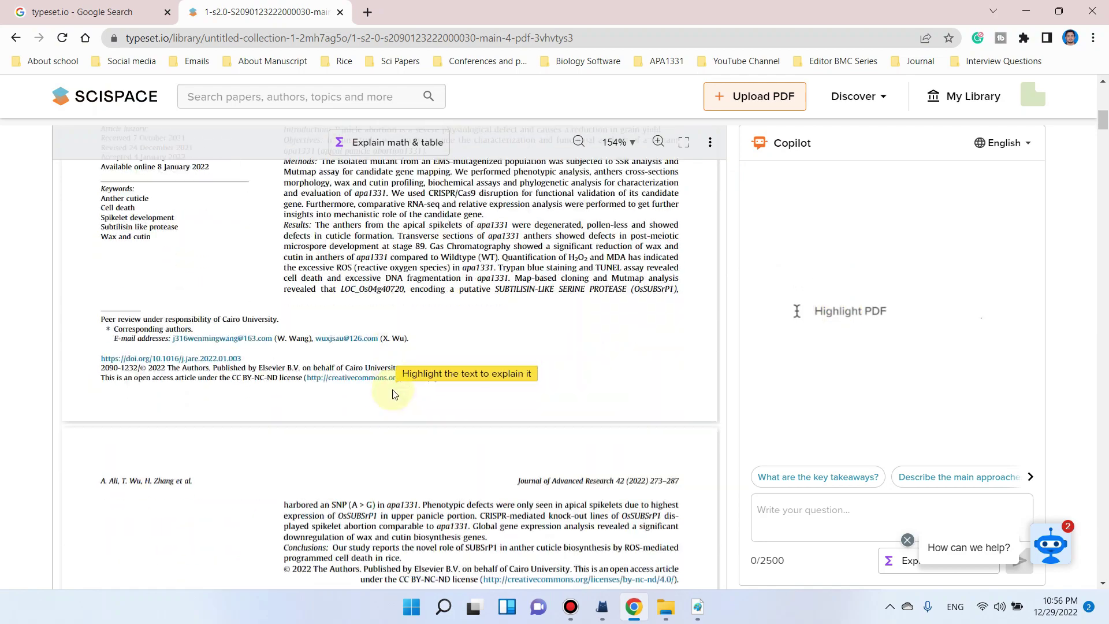
pyautogui.scroll(-5, 396, 300)
pyautogui.scroll(-5, 384, 378)
pyautogui.scroll(5, 384, 403)
pyautogui.scroll(5, 385, 462)
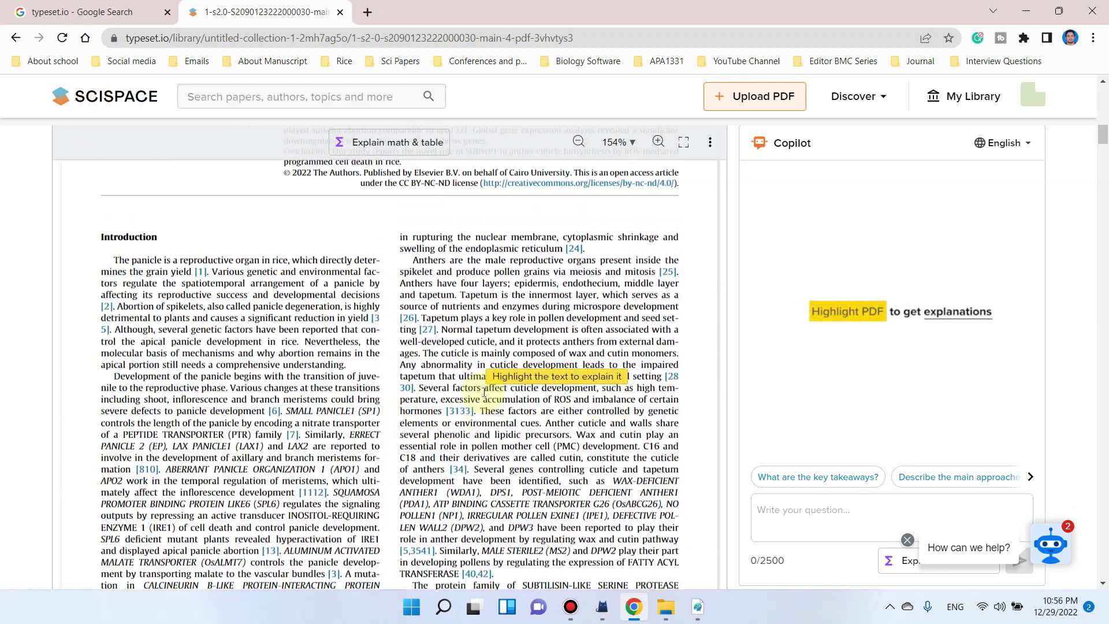
pyautogui.scroll(5, 484, 399)
pyautogui.scroll(2, 484, 412)
pyautogui.scroll(5, 484, 412)
pyautogui.scroll(3, 485, 346)
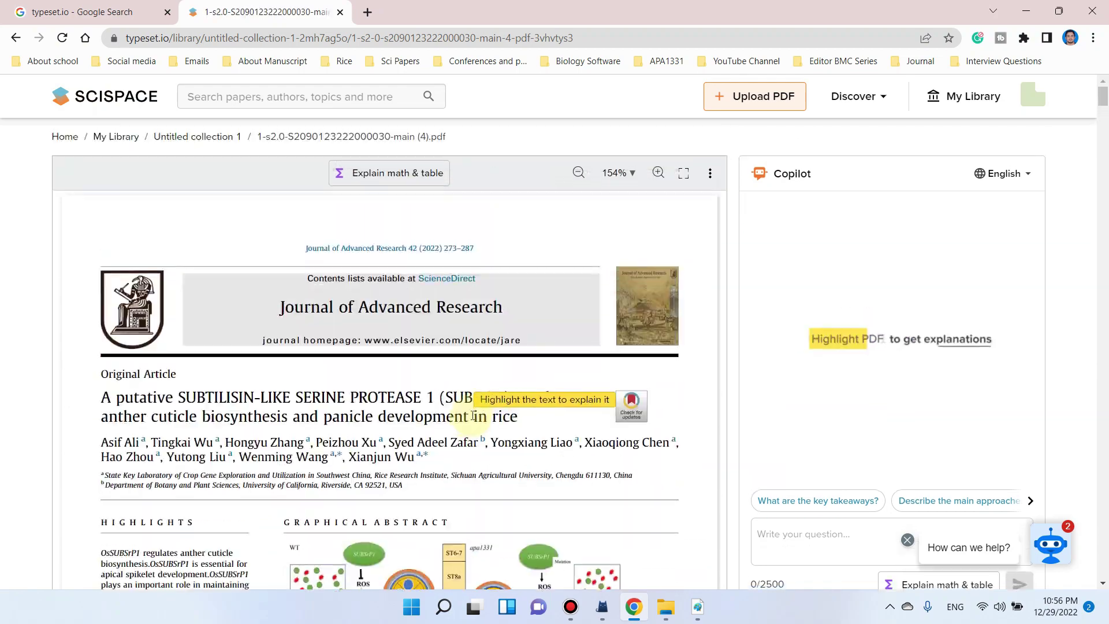
pyautogui.scroll(-3, 382, 358)
pyautogui.write('w')
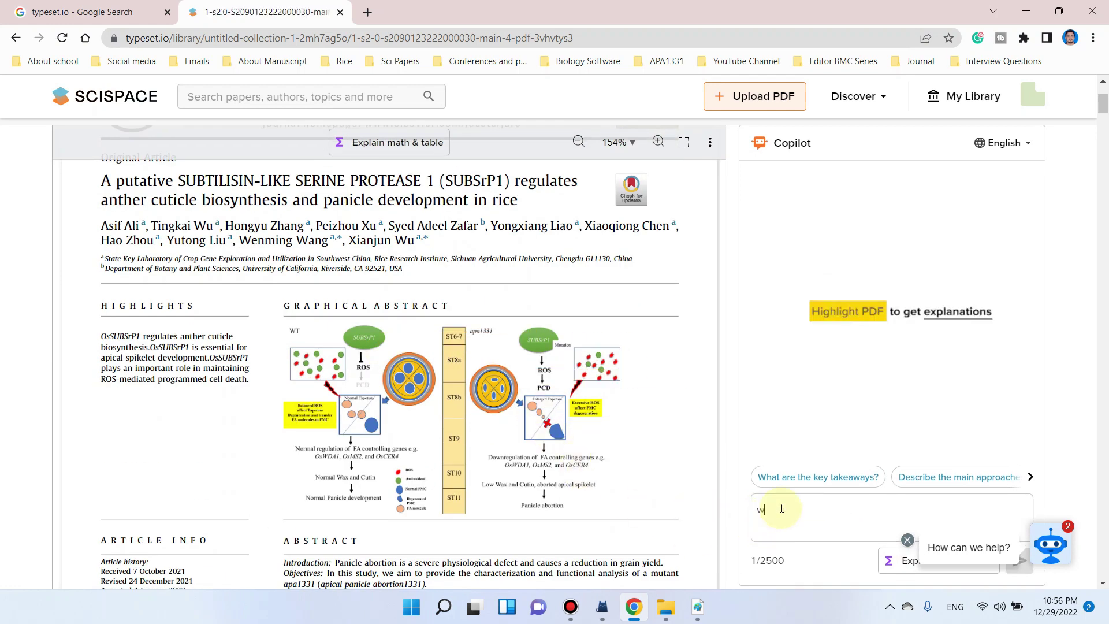
# Step: Ask Copilot 'what is main contribution of this article?'
pyautogui.write('hat is ')
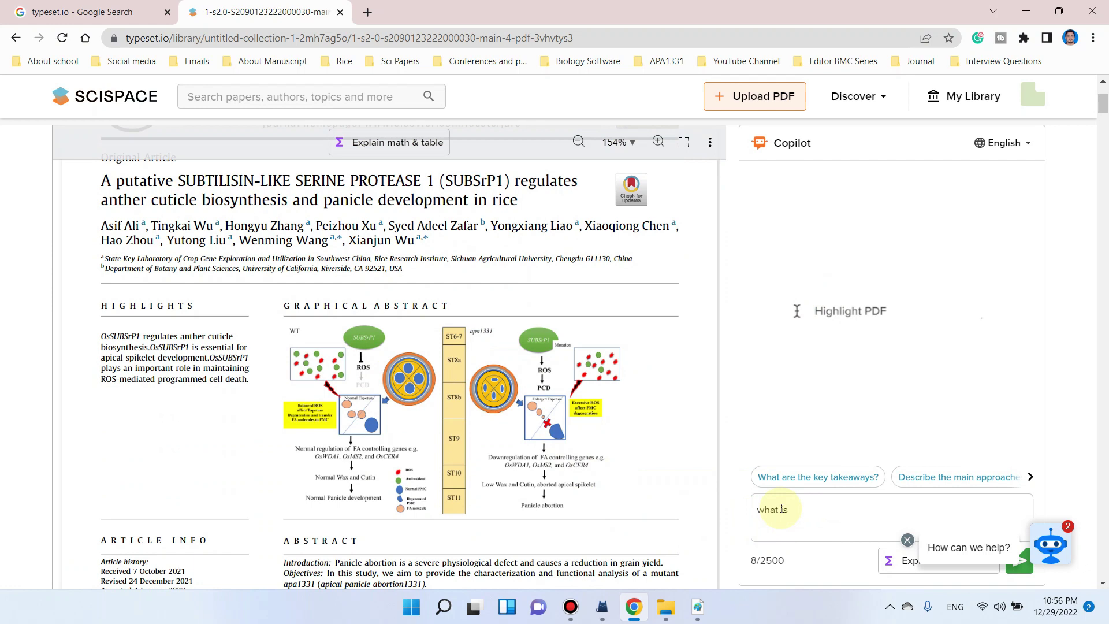
pyautogui.write('main con')
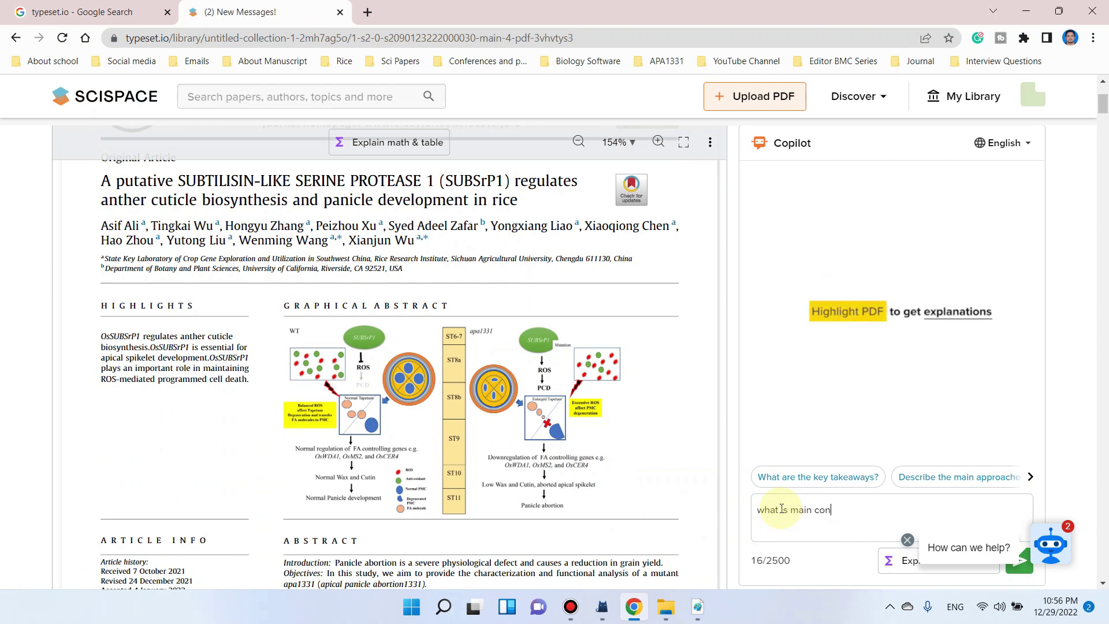
pyautogui.write('tribut')
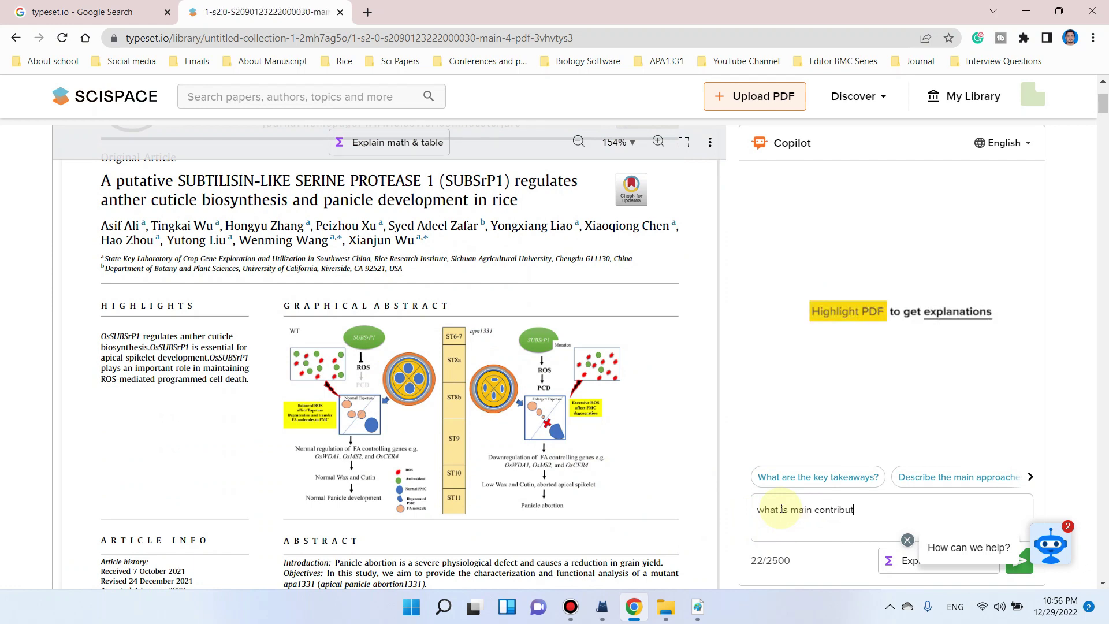
pyautogui.write('ion of thi')
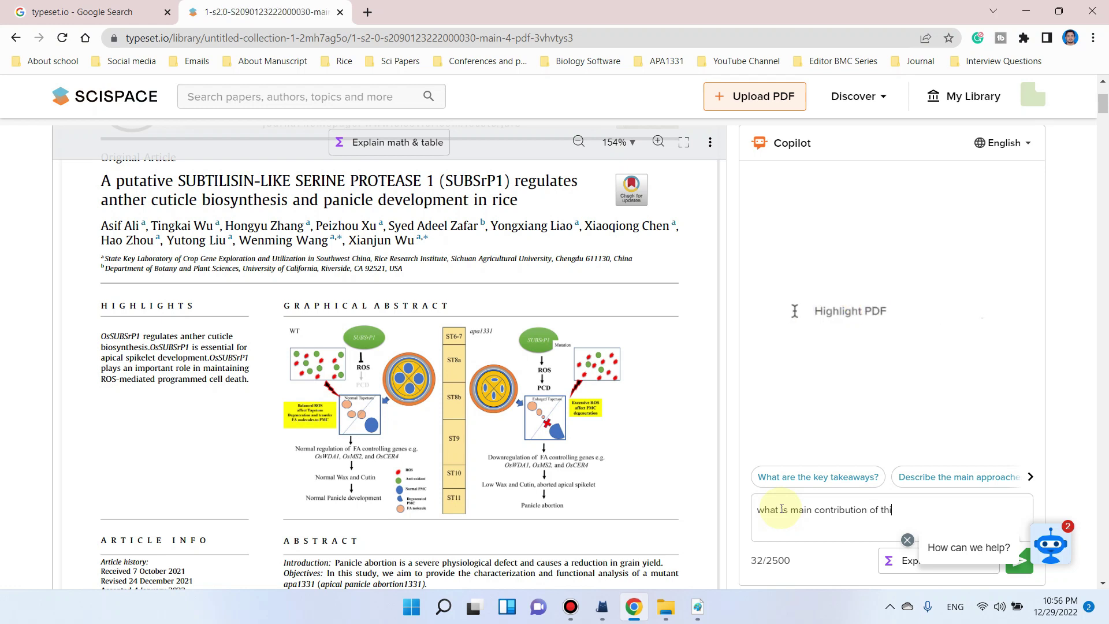
pyautogui.write('s article')
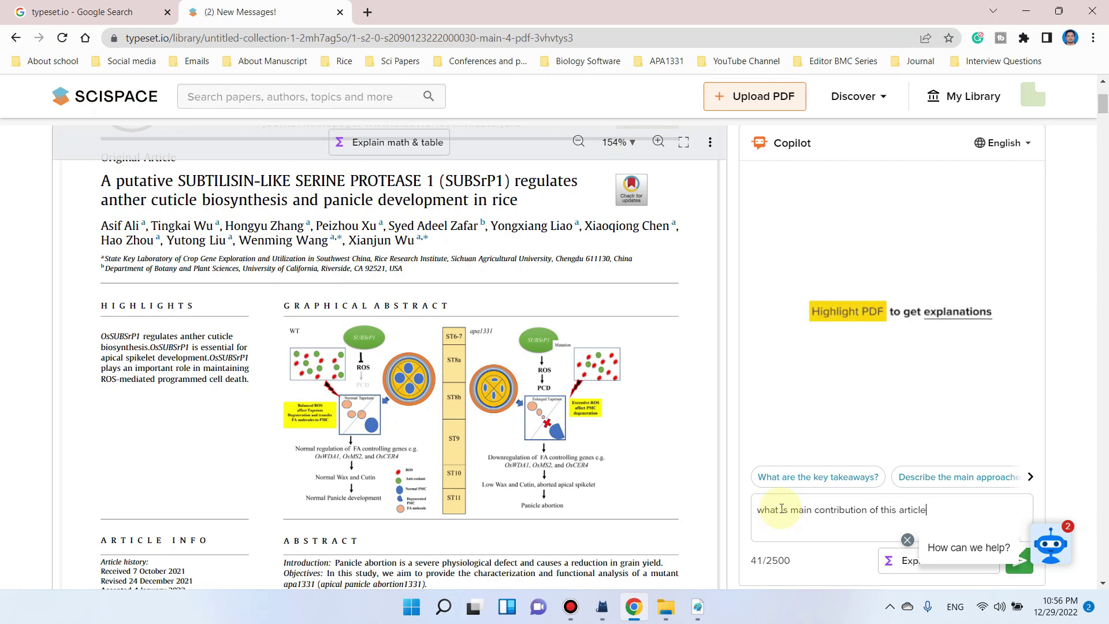
pyautogui.write('?')
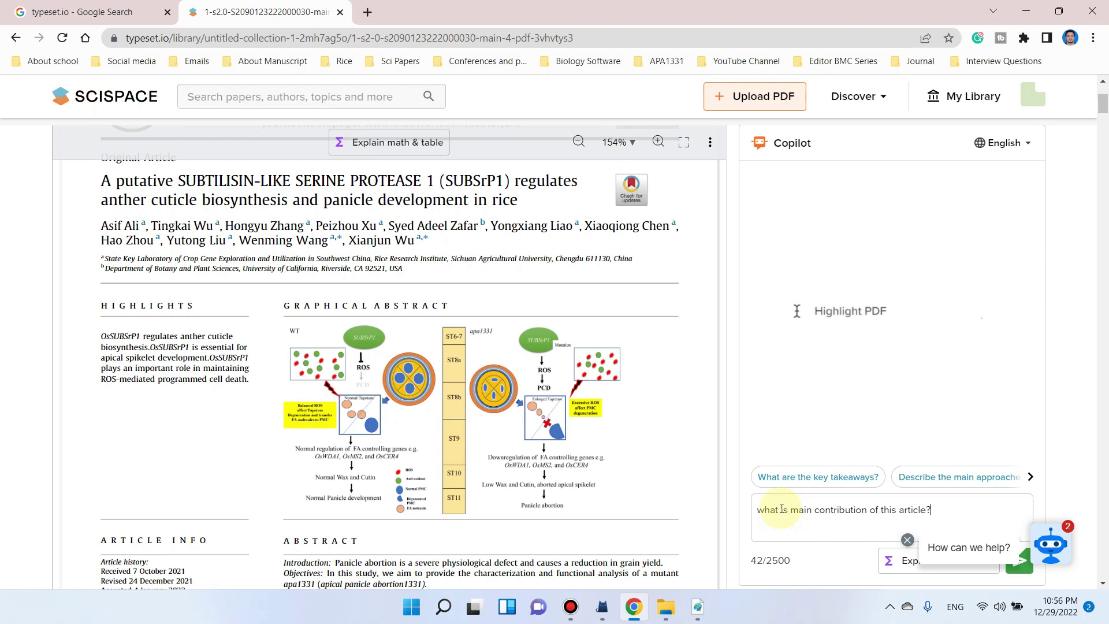
pyautogui.press('Return')
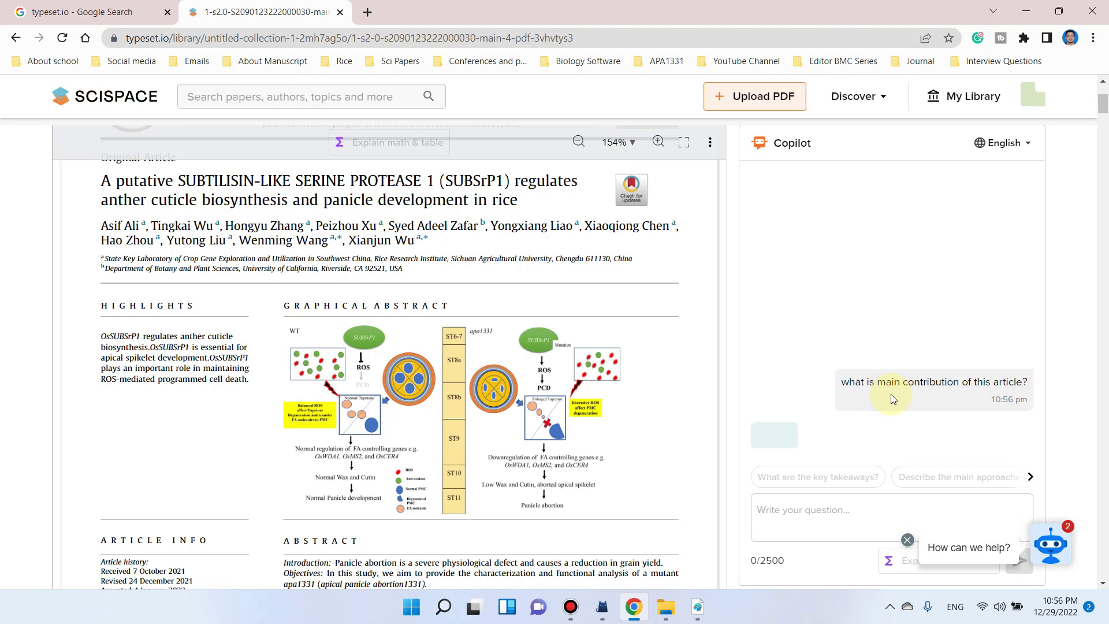
# Step: Scroll through Copilot's answer about OsSUBP1's role in rice male reproductive development
pyautogui.scroll(2, 853, 438)
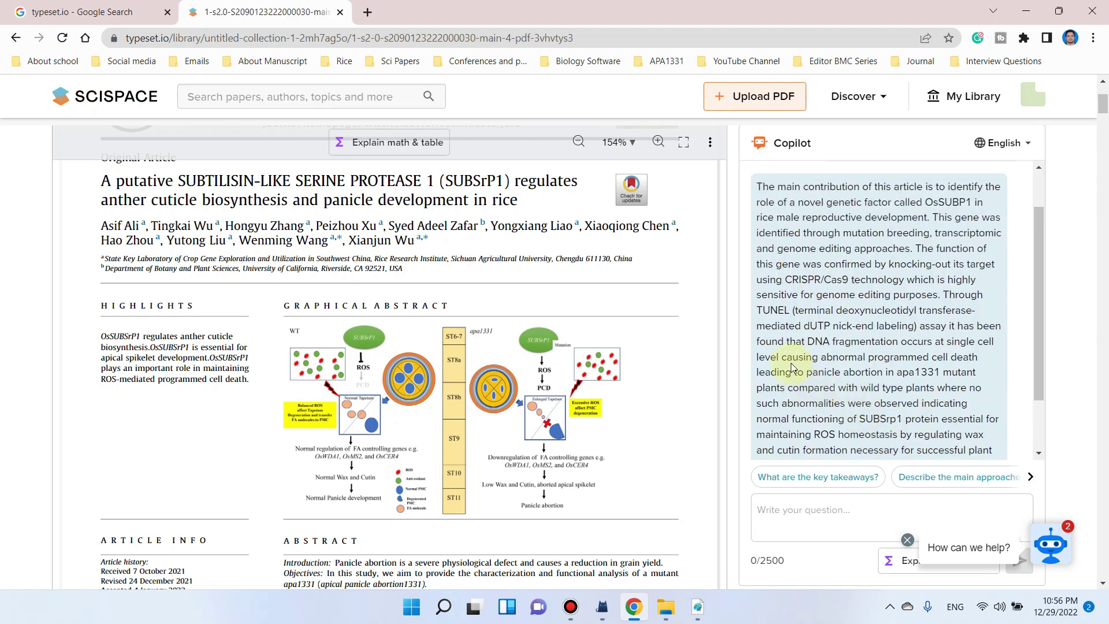
pyautogui.scroll(1, 819, 294)
pyautogui.scroll(1, 845, 266)
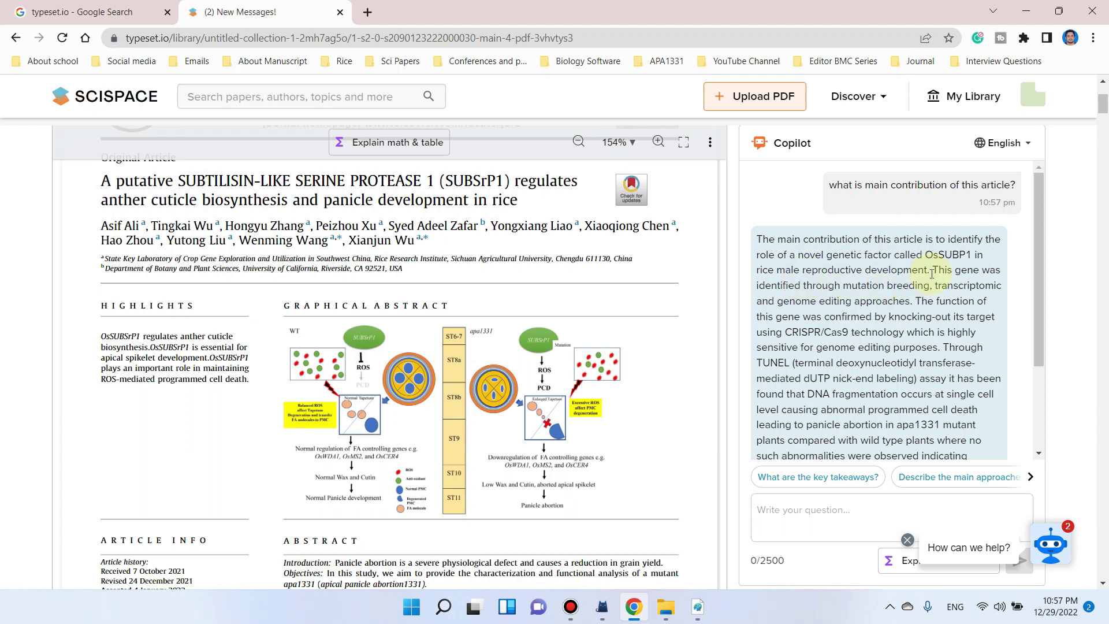
pyautogui.scroll(5, 238, 299)
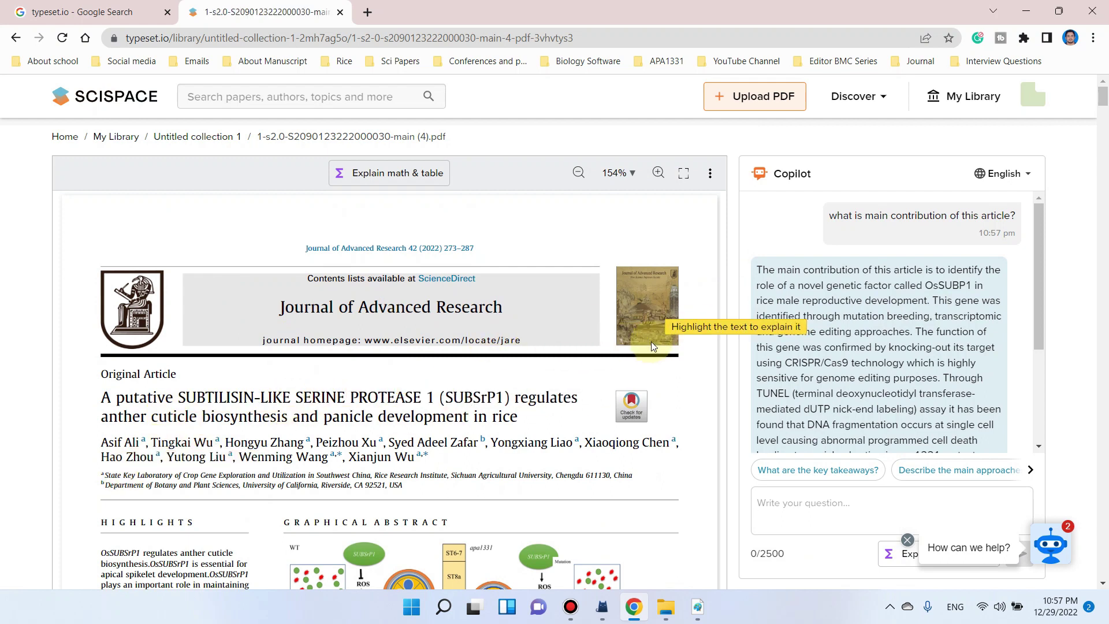
pyautogui.scroll(-2, 563, 343)
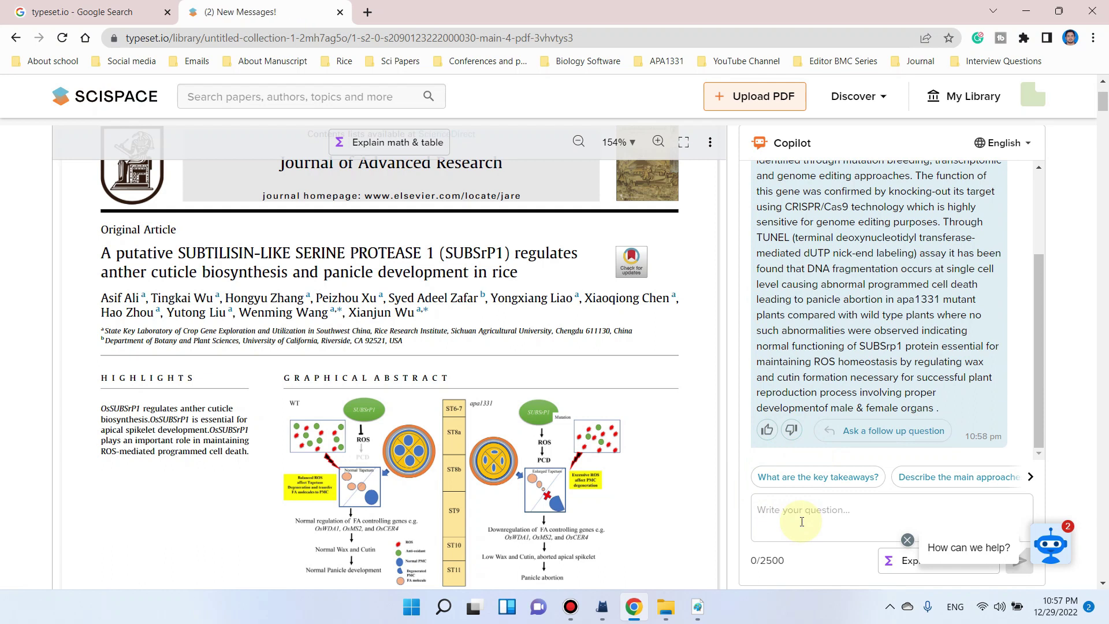
# Step: Ask Copilot which methods the researchers used to study gene function
pyautogui.write('which m')
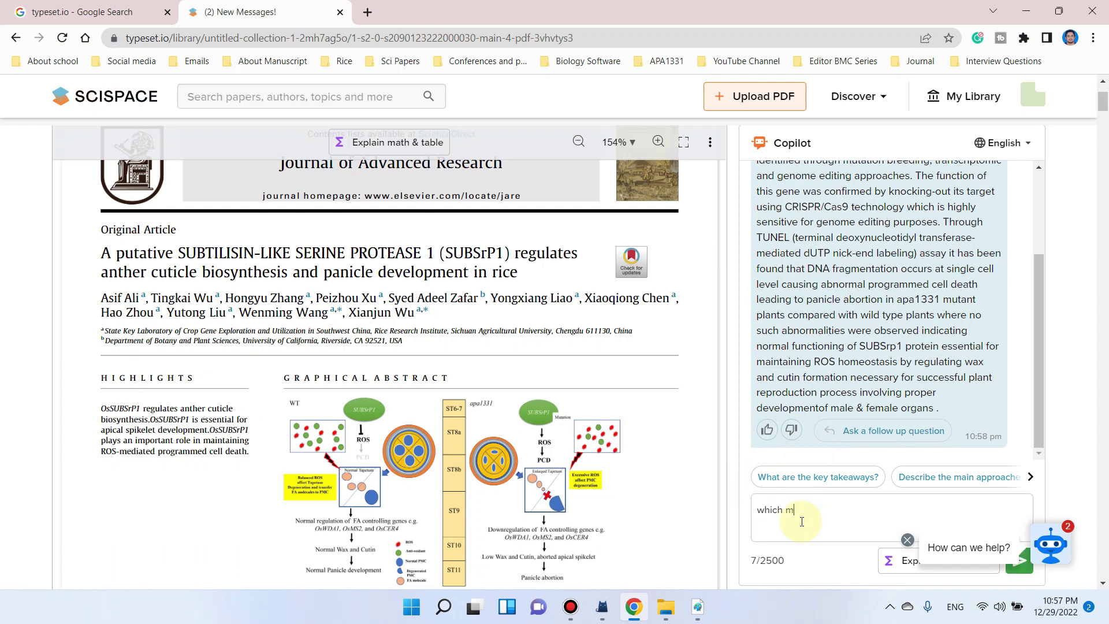
pyautogui.write('eth')
pyautogui.write('od they ')
pyautogui.write('used to ide')
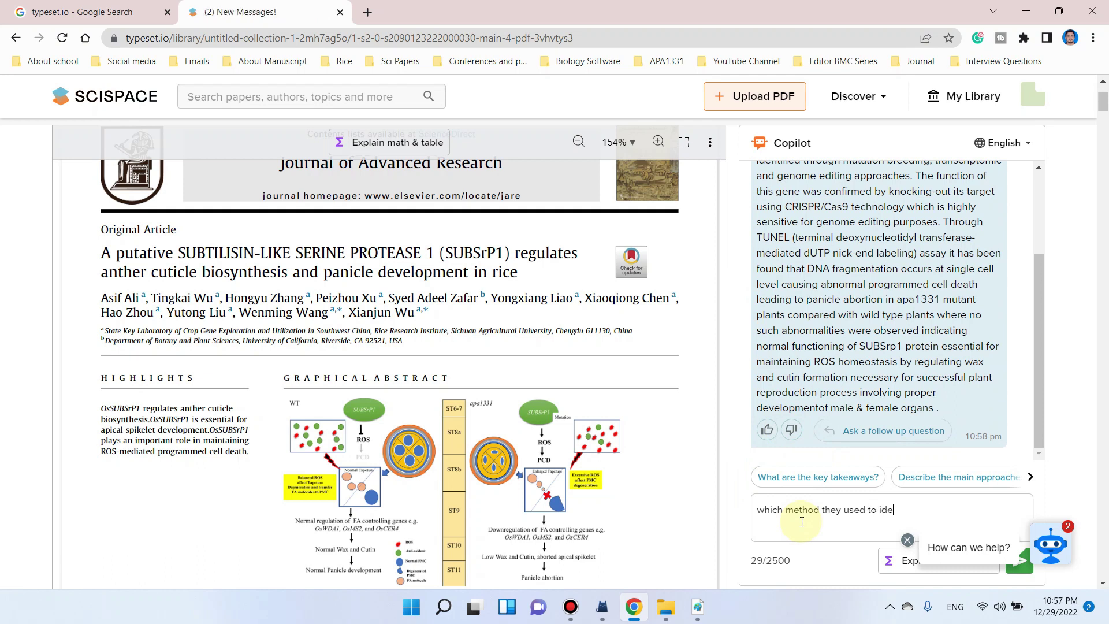
pyautogui.write('n')
pyautogui.write('g')
pyautogui.write('u')
pyautogui.write('t')
pyautogui.press('Return')
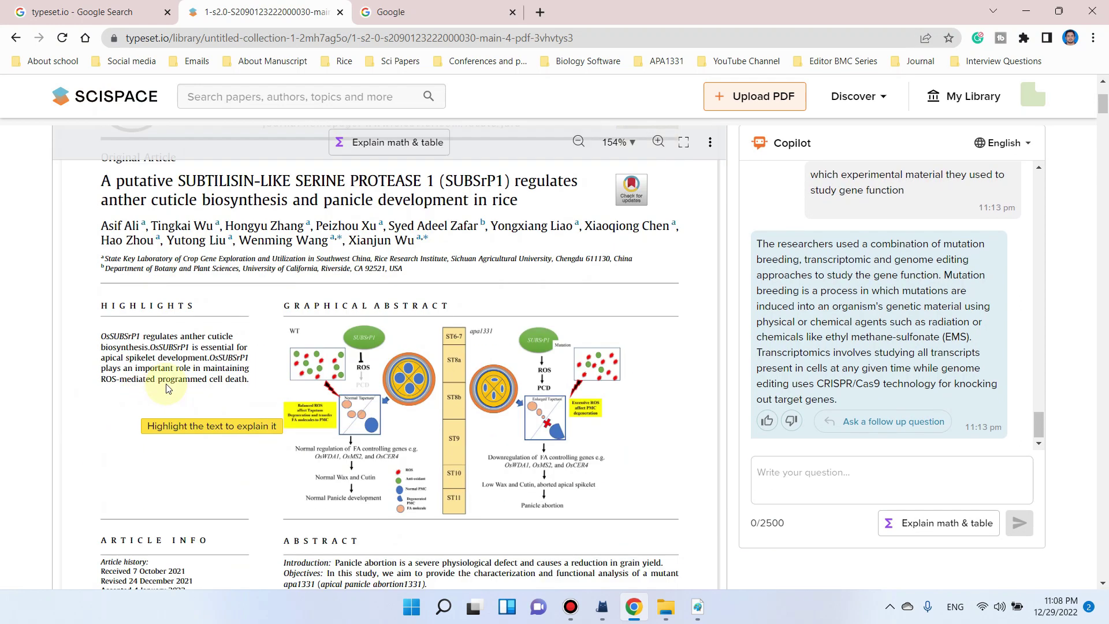
# Step: Ask Copilot 'what is anther cuticle?'
pyautogui.scroll(5, 167, 388)
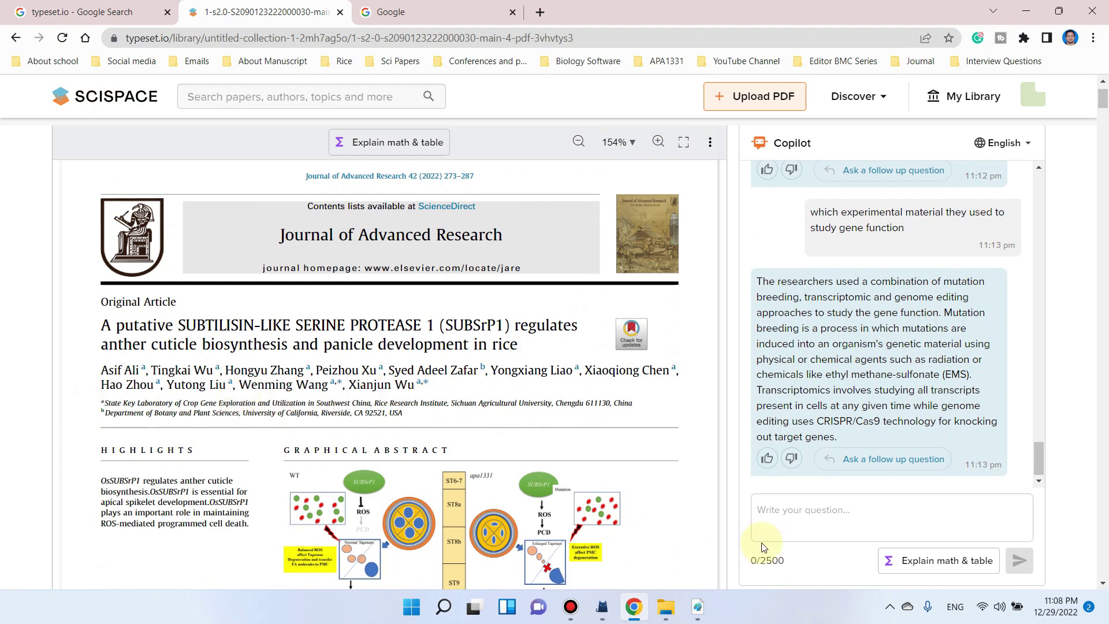
pyautogui.click(772, 506)
pyautogui.write('what is a')
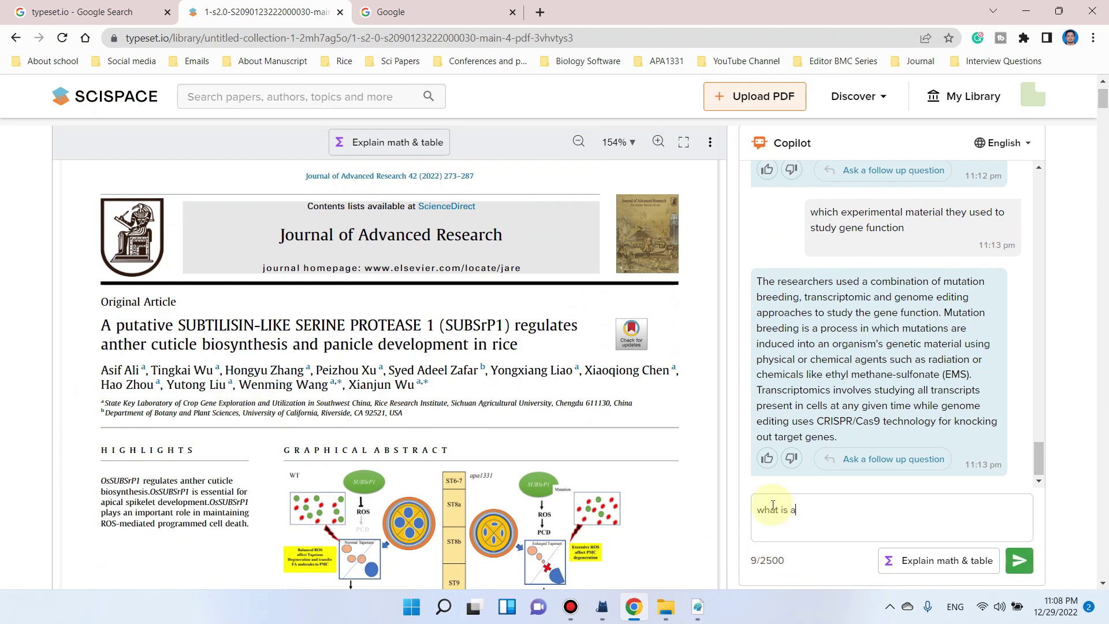
pyautogui.write('nther cuticle?')
pyautogui.press('Return')
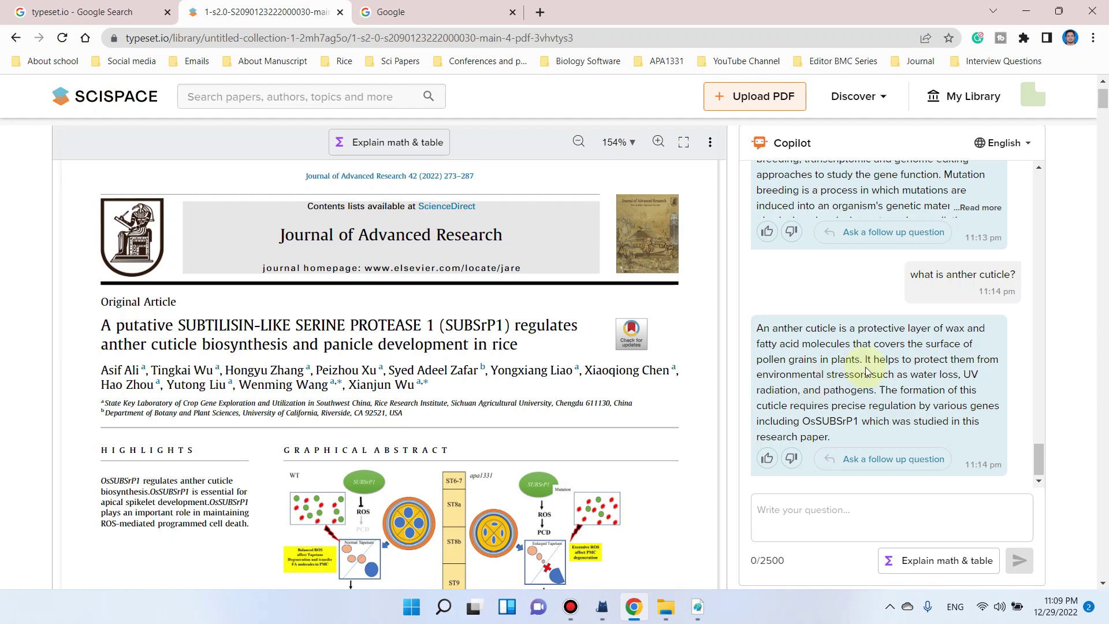
# Step: Scroll the PDF down to the Fig. 8 global gene expression analysis
pyautogui.scroll(-10, 427, 446)
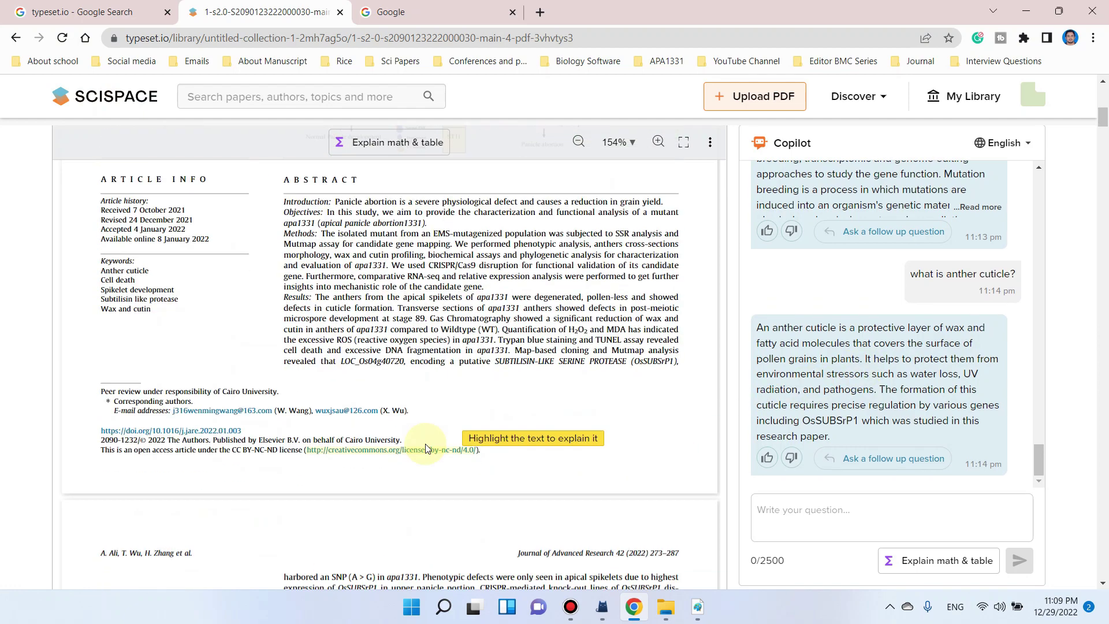
pyautogui.scroll(-5, 426, 446)
pyautogui.scroll(-5, 416, 444)
pyautogui.scroll(-5, 404, 441)
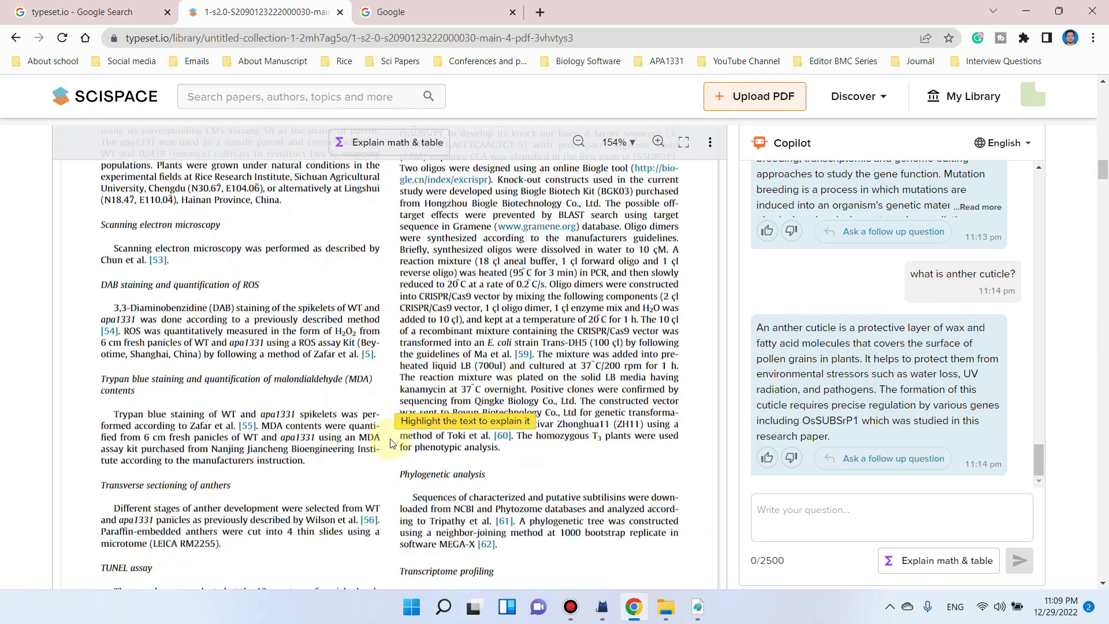
pyautogui.scroll(-5, 380, 439)
pyautogui.scroll(-5, 379, 439)
pyautogui.scroll(-5, 379, 439)
pyautogui.scroll(-5, 379, 438)
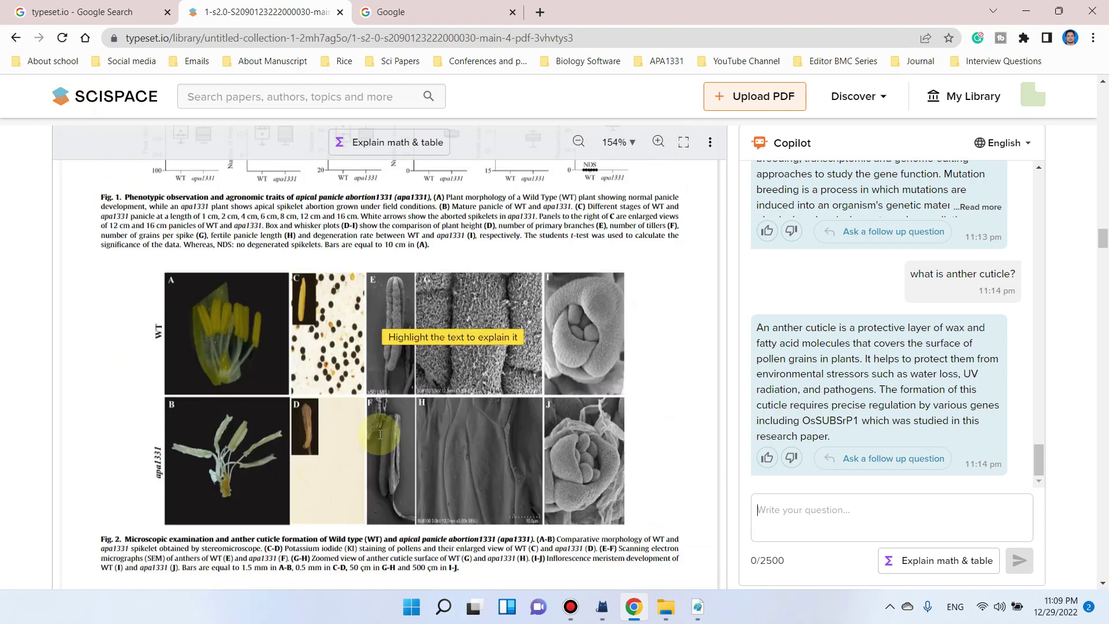
pyautogui.scroll(-5, 380, 439)
pyautogui.scroll(-5, 379, 439)
pyautogui.scroll(-5, 379, 439)
pyautogui.scroll(-5, 379, 439)
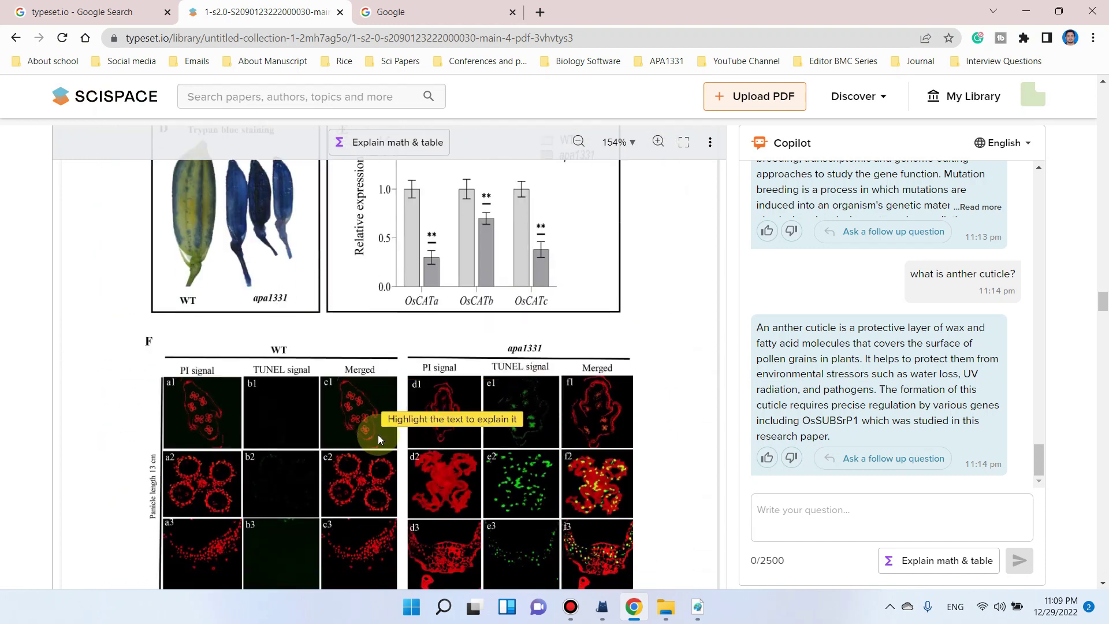
pyautogui.scroll(-5, 378, 438)
pyautogui.scroll(-5, 378, 438)
pyautogui.scroll(-5, 375, 439)
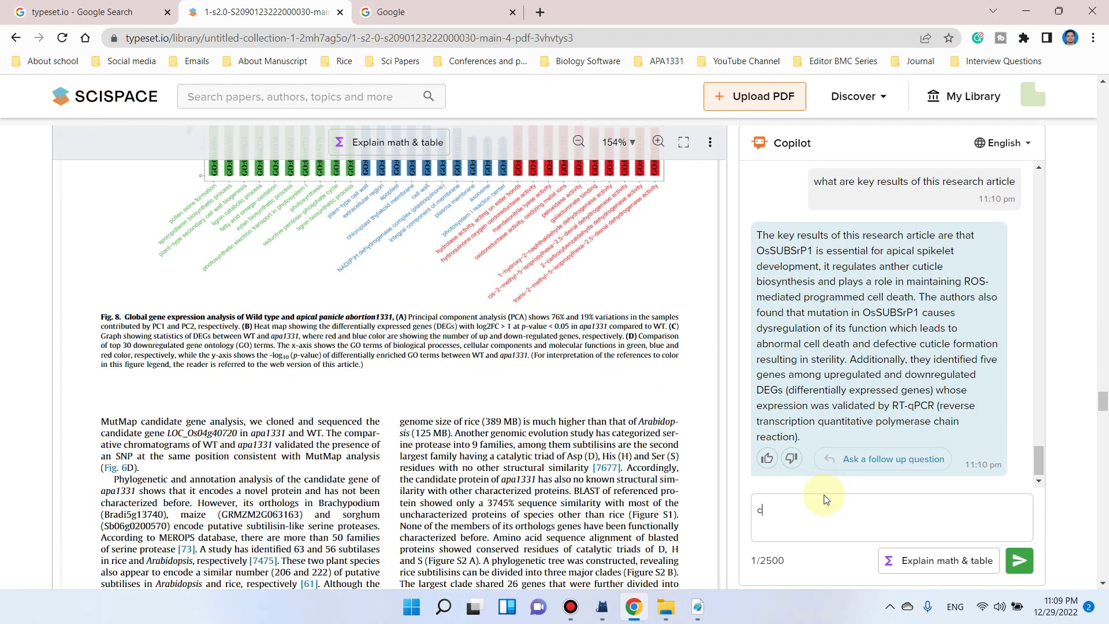
# Step: Ask Copilot how the DAB staining method was used in this research
pyautogui.write('c')
pyautogui.write('expalin DAB staining')
pyautogui.write('method they used in this res')
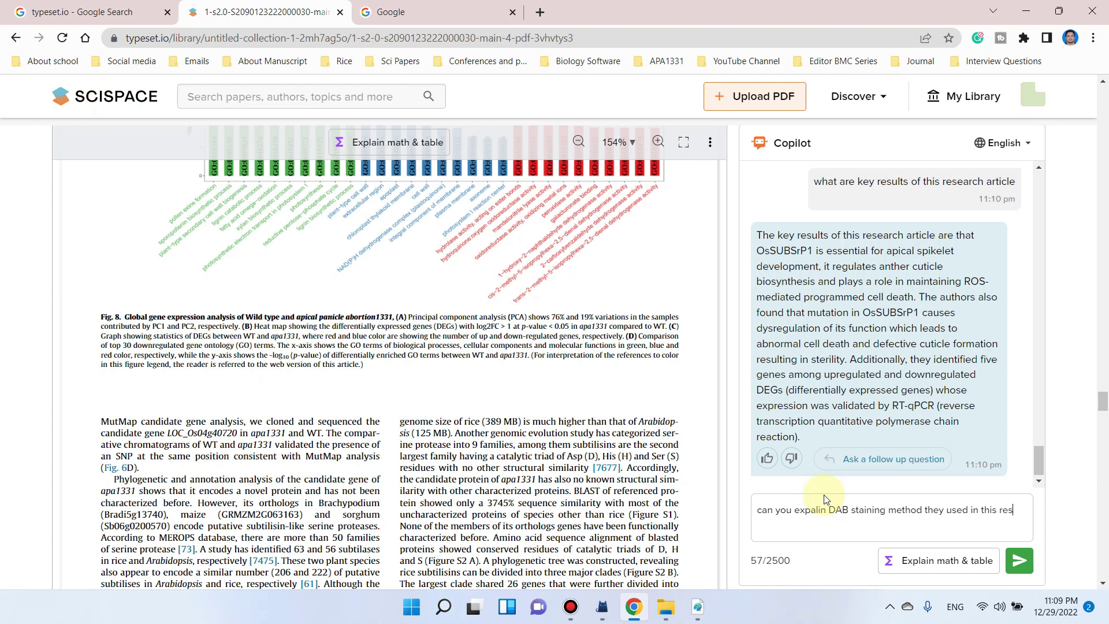
pyautogui.write('aer')
pyautogui.press('BackSpace')
pyautogui.write('rch')
pyautogui.press('Return')
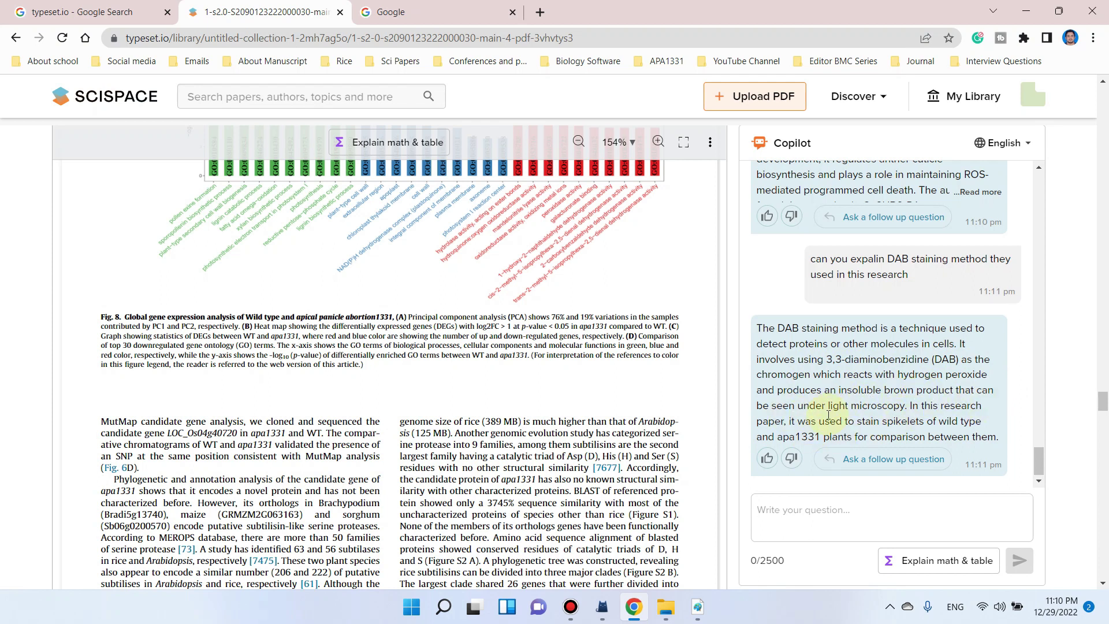
# Step: Scroll back up through the article's figures toward the start of the PDF
pyautogui.scroll(-7, 479, 405)
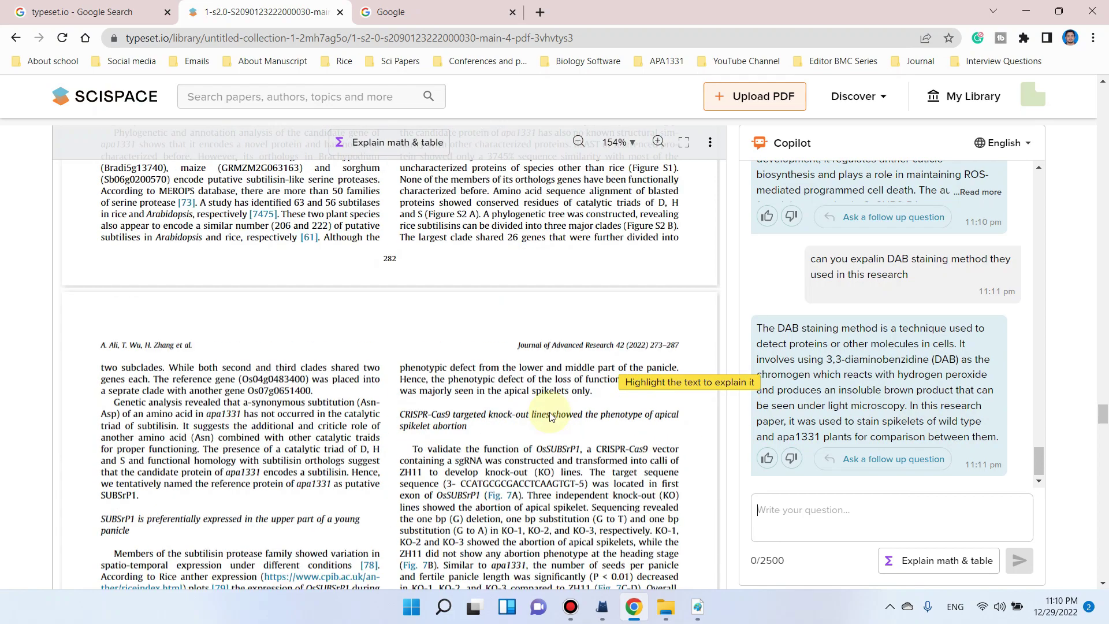
pyautogui.scroll(8, 474, 398)
pyautogui.scroll(8, 474, 398)
pyautogui.scroll(7, 479, 404)
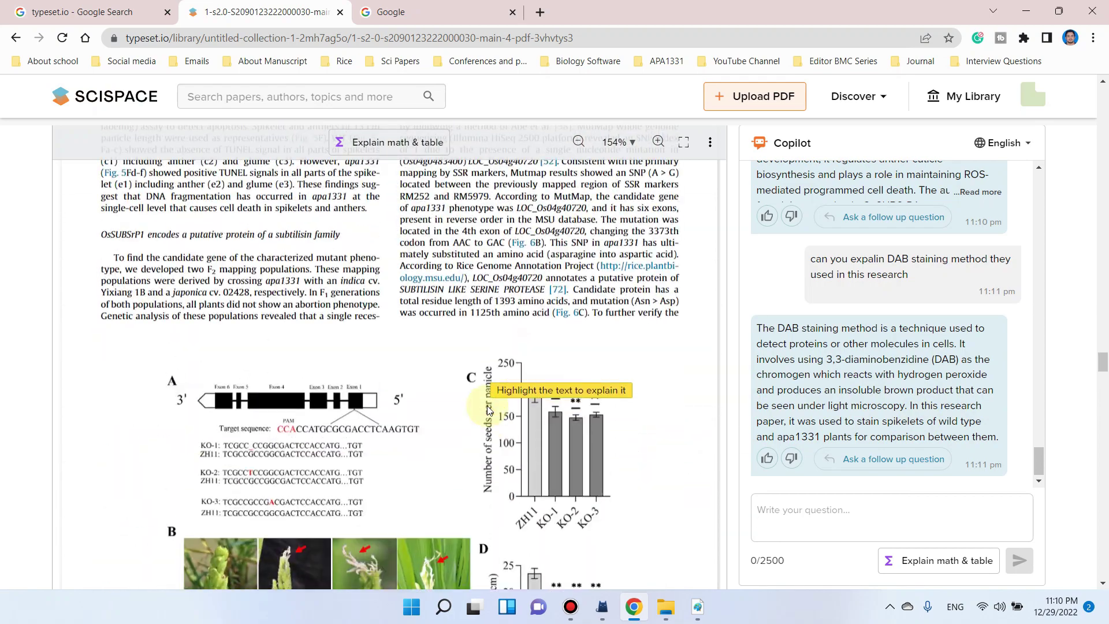
pyautogui.scroll(7, 488, 410)
pyautogui.scroll(2, 487, 408)
pyautogui.scroll(10, 488, 399)
pyautogui.scroll(10, 491, 393)
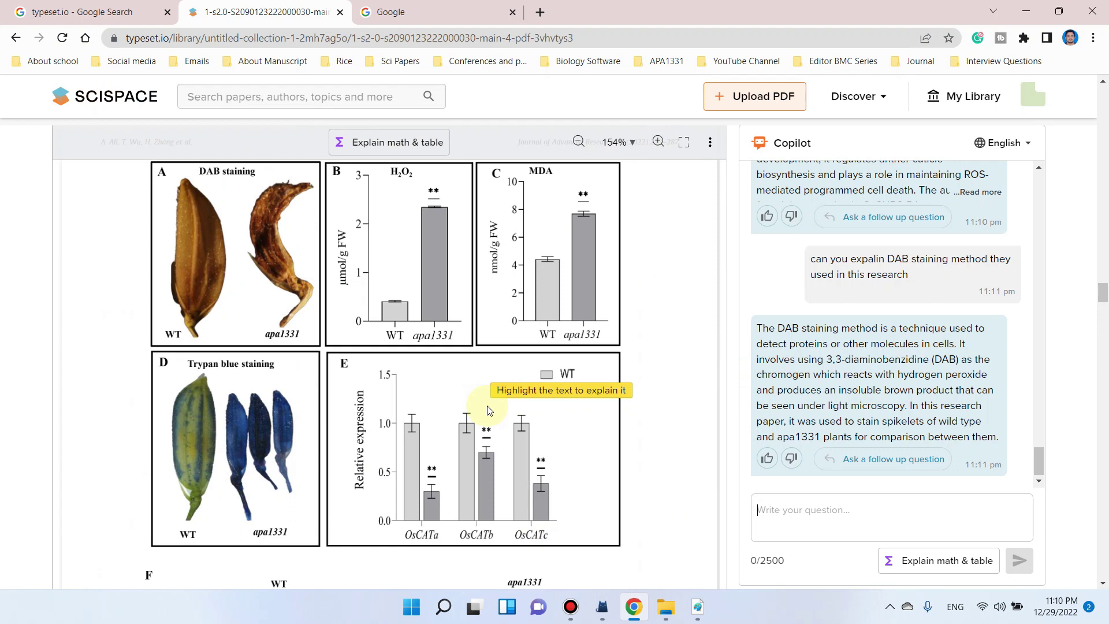
pyautogui.scroll(8, 405, 346)
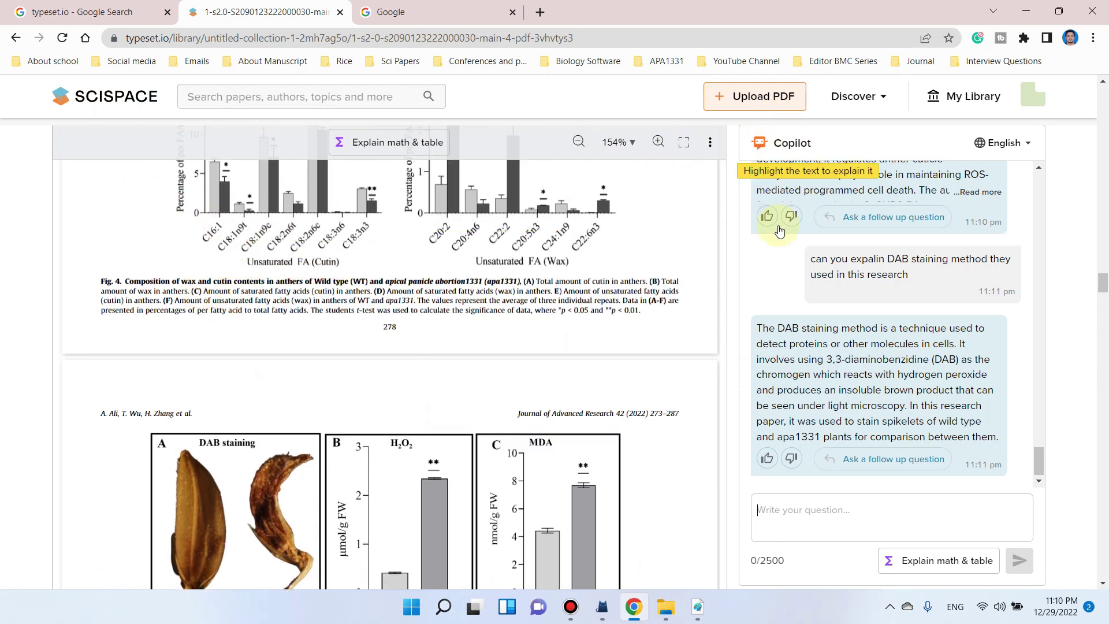
# Step: Focus the Copilot question box for the DPS1 question and scroll up to Fig. 1 on page one
pyautogui.click(809, 536)
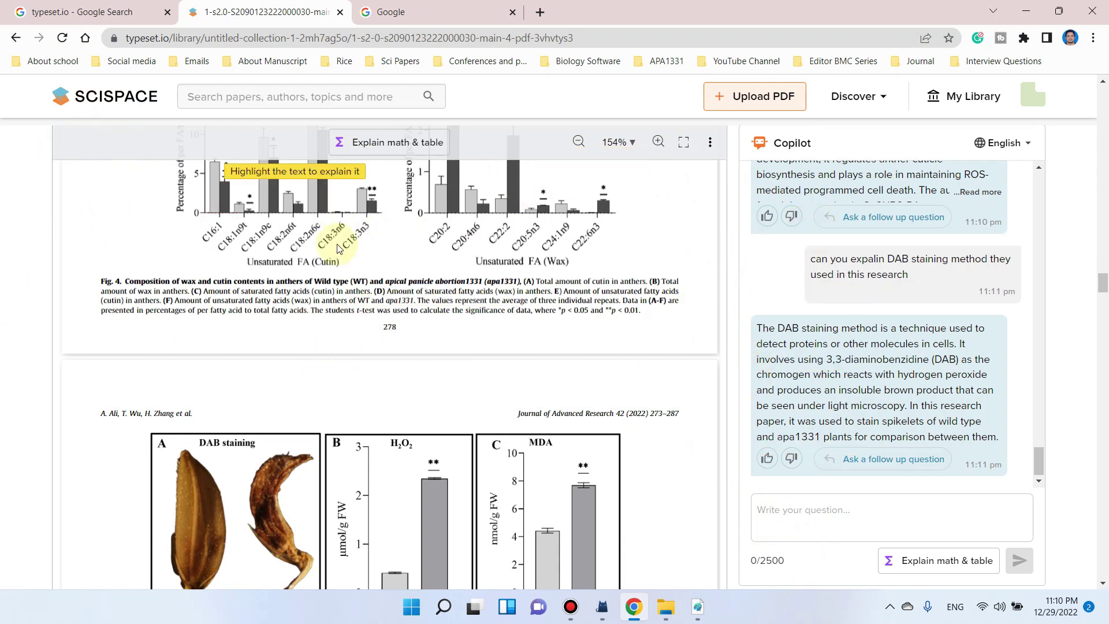
pyautogui.scroll(1, 405, 260)
pyautogui.scroll(5, 651, 447)
pyautogui.scroll(1, 651, 447)
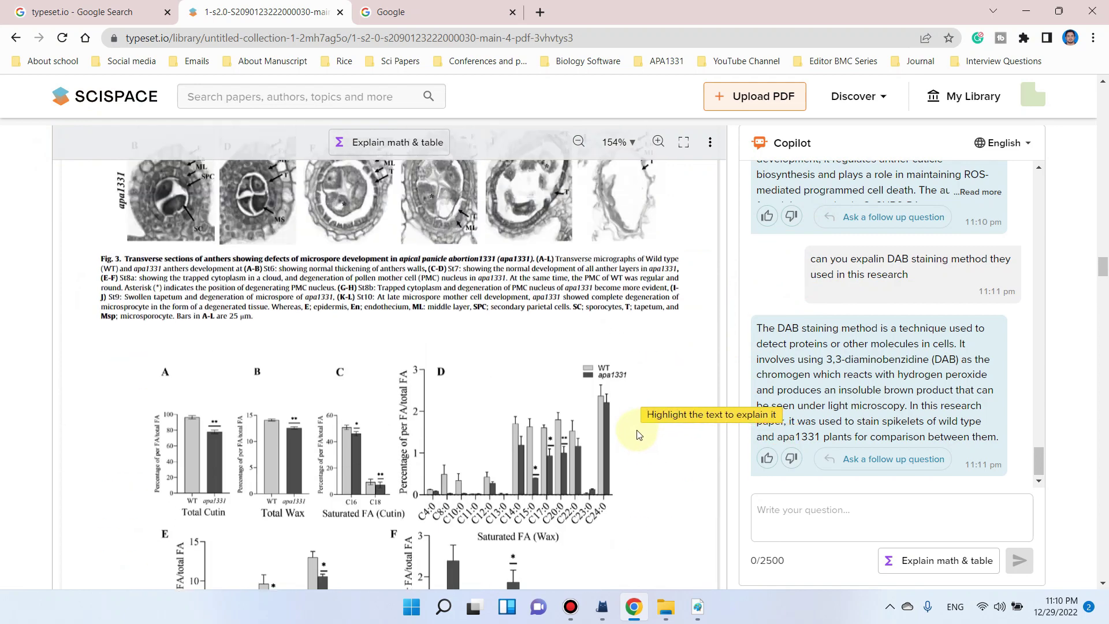
pyautogui.scroll(2, 635, 439)
pyautogui.scroll(5, 617, 427)
pyautogui.scroll(5, 616, 427)
pyautogui.scroll(2, 617, 425)
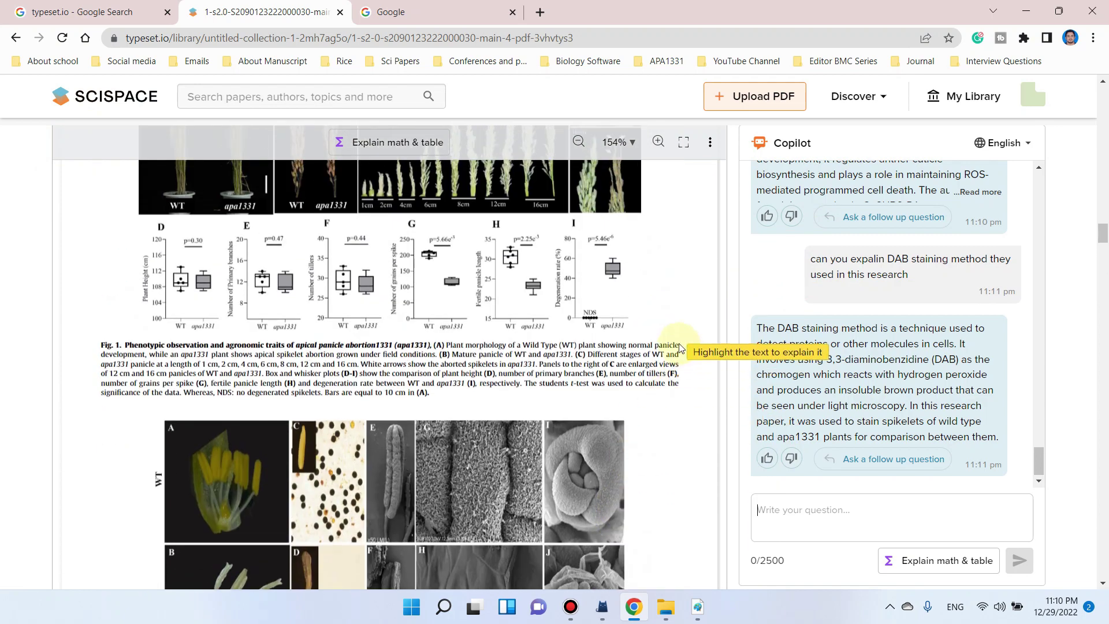